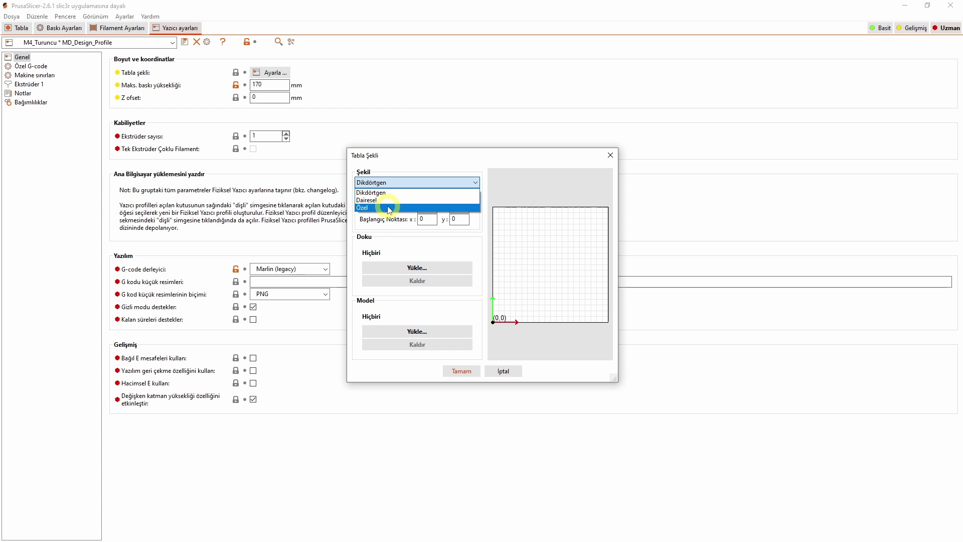
# Keep the bed shape rectangular (Dikdörtgen), load tabla.png as the bed texture and inspect it on the plate.
pyautogui.click(374, 193)
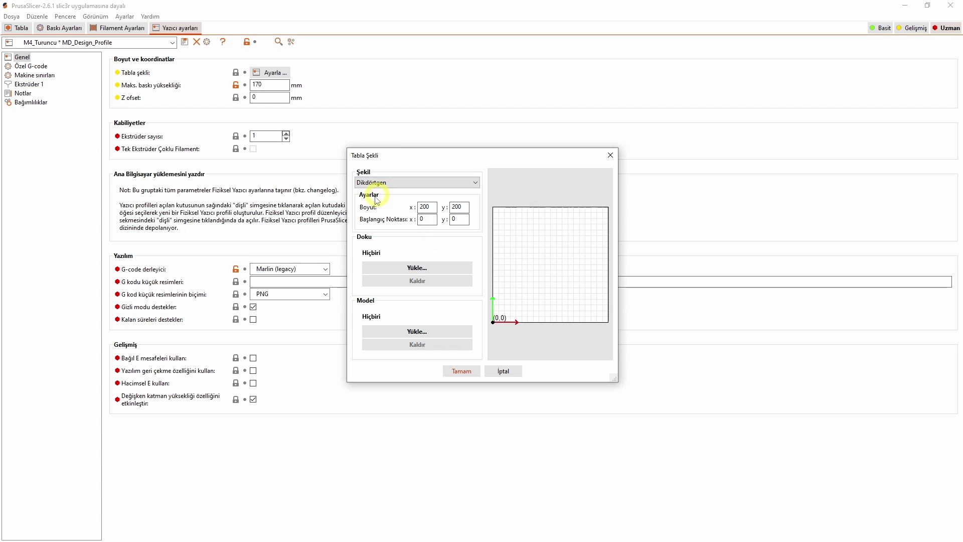
pyautogui.click(453, 221)
pyautogui.click(406, 268)
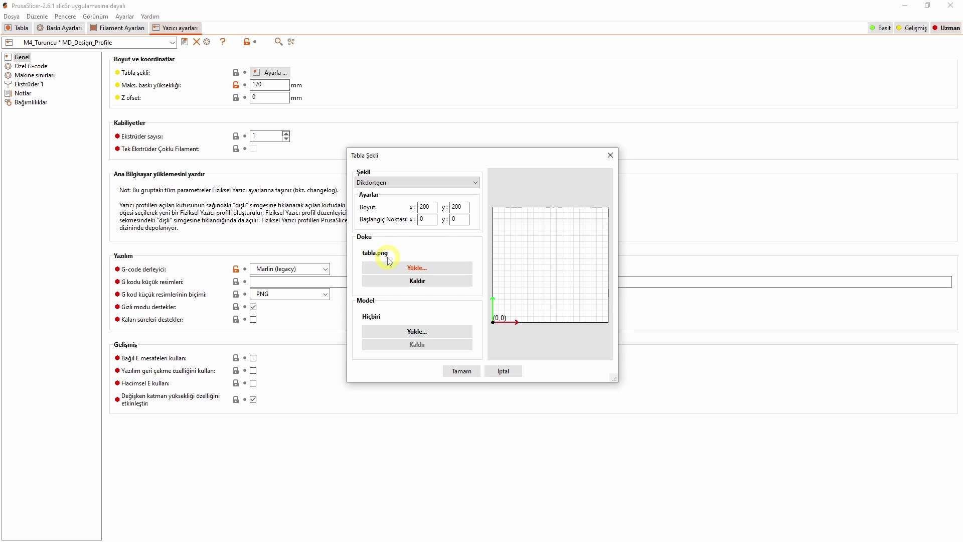
pyautogui.click(458, 372)
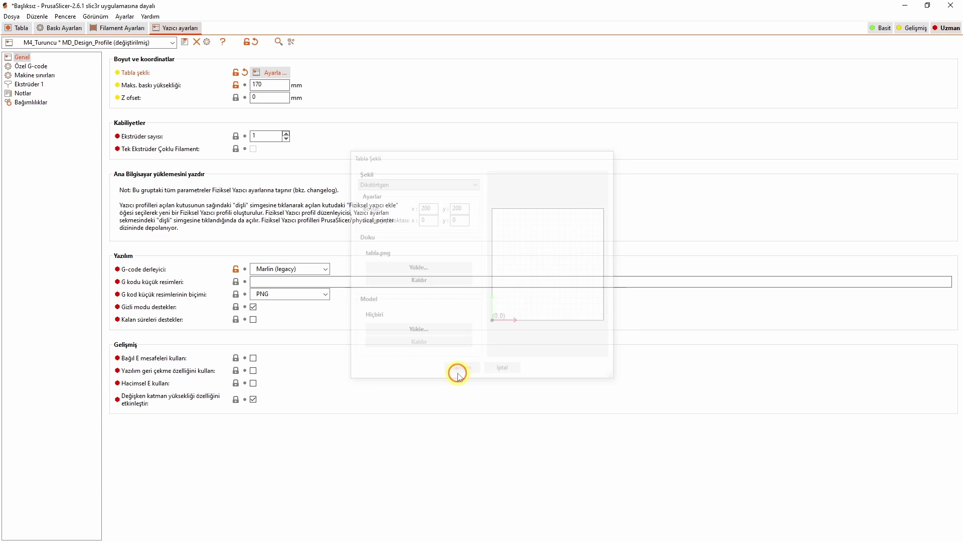
pyautogui.click(19, 28)
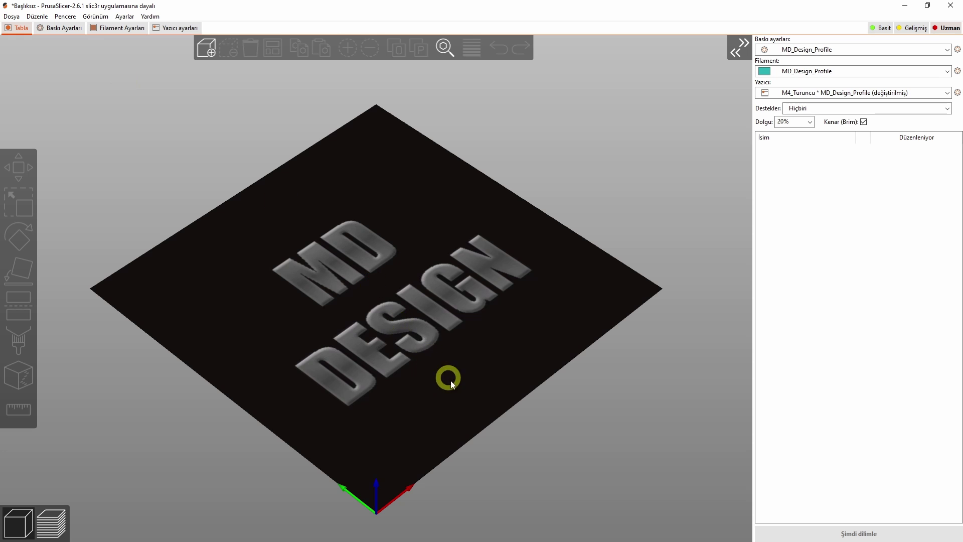
pyautogui.moveTo(450, 380); pyautogui.dragTo(388, 353)
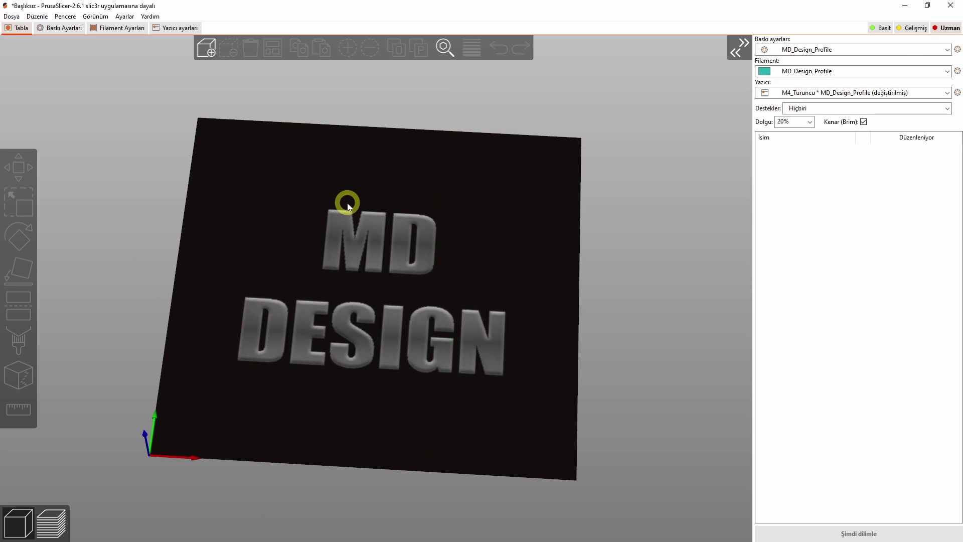
# Replace the bed texture with the bed model Yazıcı Montaj.STL and inspect the printer model from several sides.
pyautogui.click(177, 27)
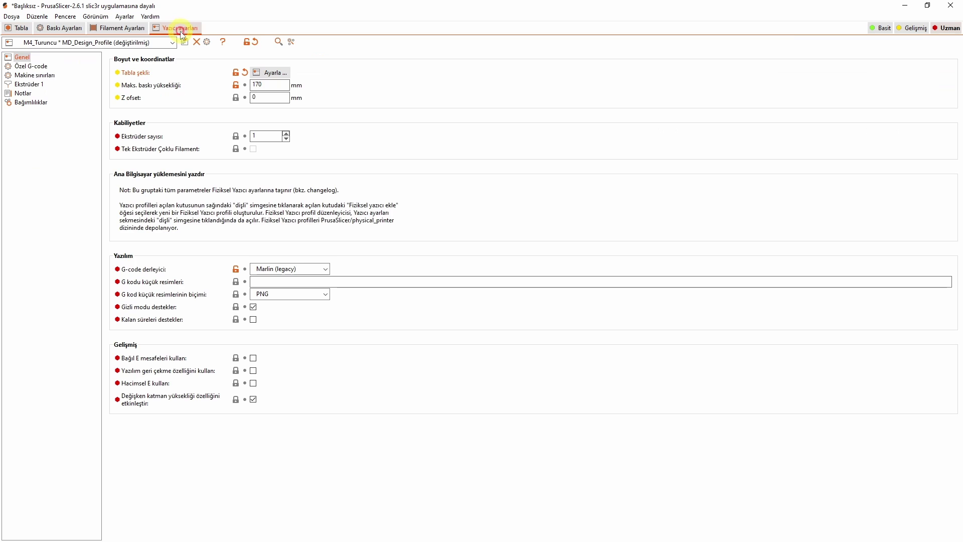
pyautogui.click(275, 74)
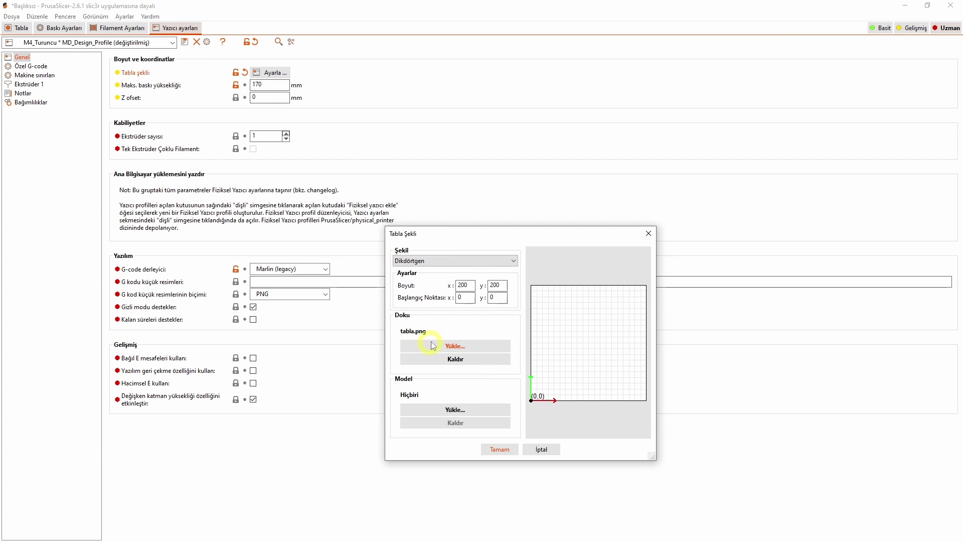
pyautogui.click(446, 364)
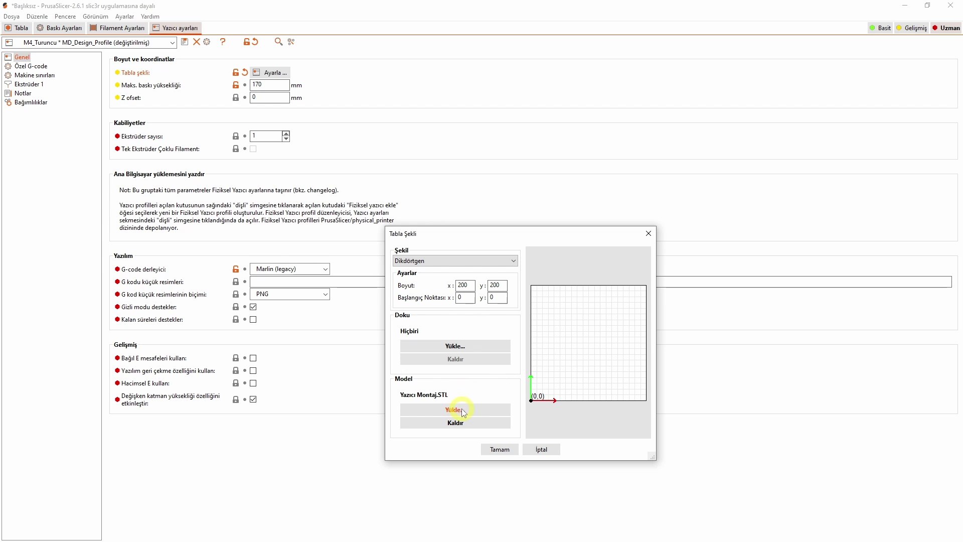
pyautogui.click(495, 450)
pyautogui.click(27, 32)
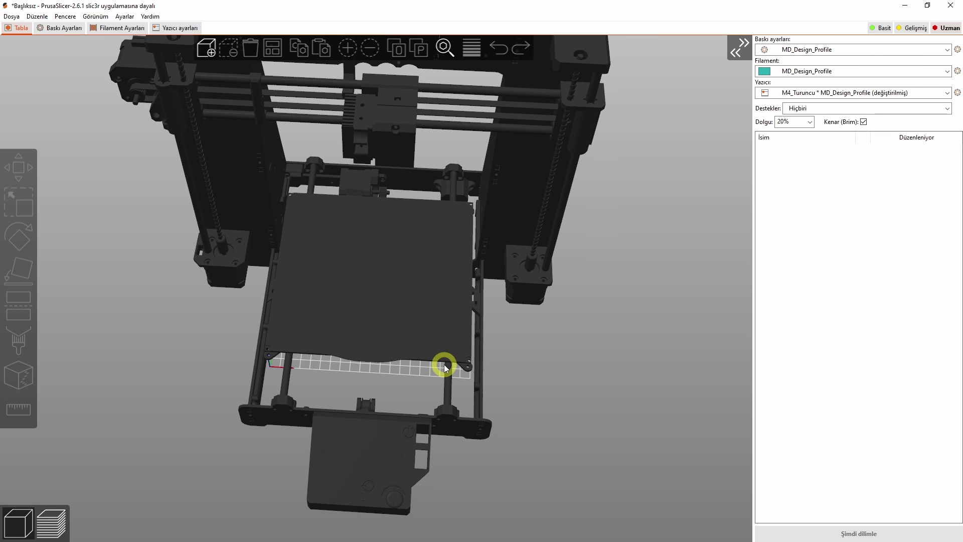
pyautogui.moveTo(444, 368); pyautogui.dragTo(456, 394)
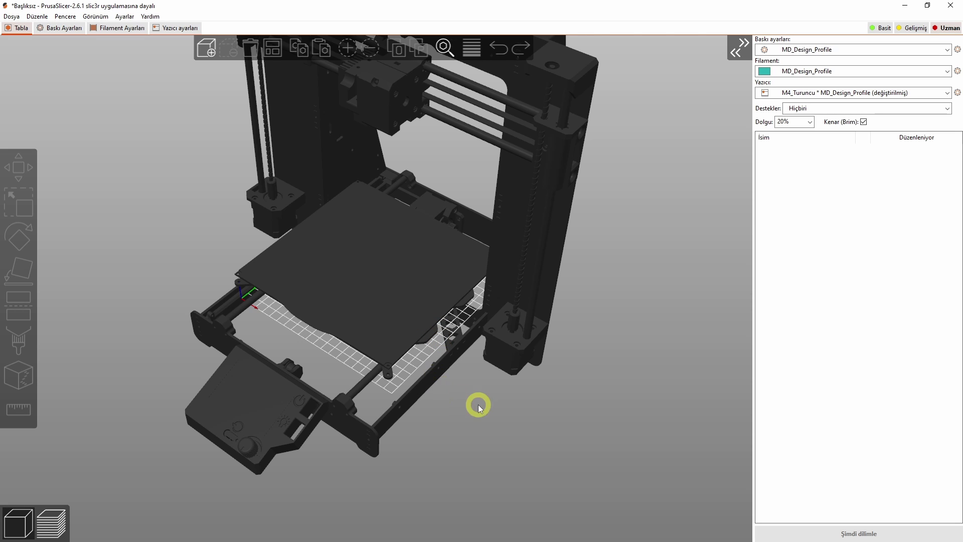
pyautogui.moveTo(478, 406); pyautogui.dragTo(444, 412)
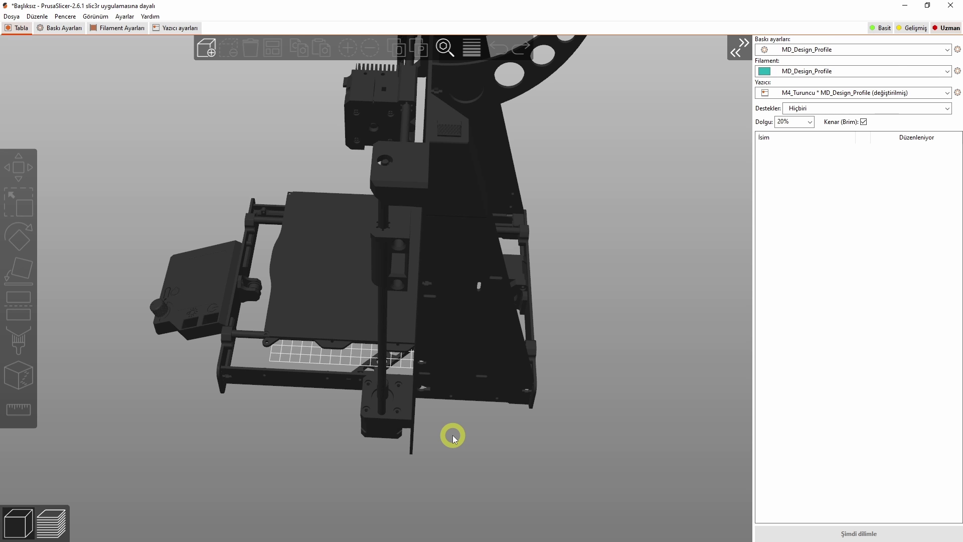
pyautogui.moveTo(540, 386); pyautogui.dragTo(501, 372)
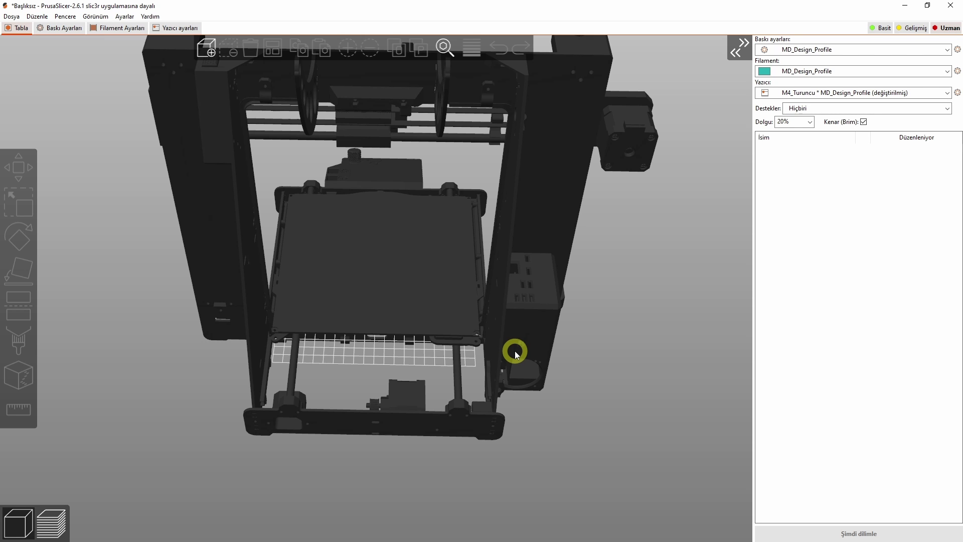
pyautogui.moveTo(322, 424); pyautogui.dragTo(185, 31)
# Remove the custom bed model in the printer's bed shape settings and apply the change.
pyautogui.click(183, 30)
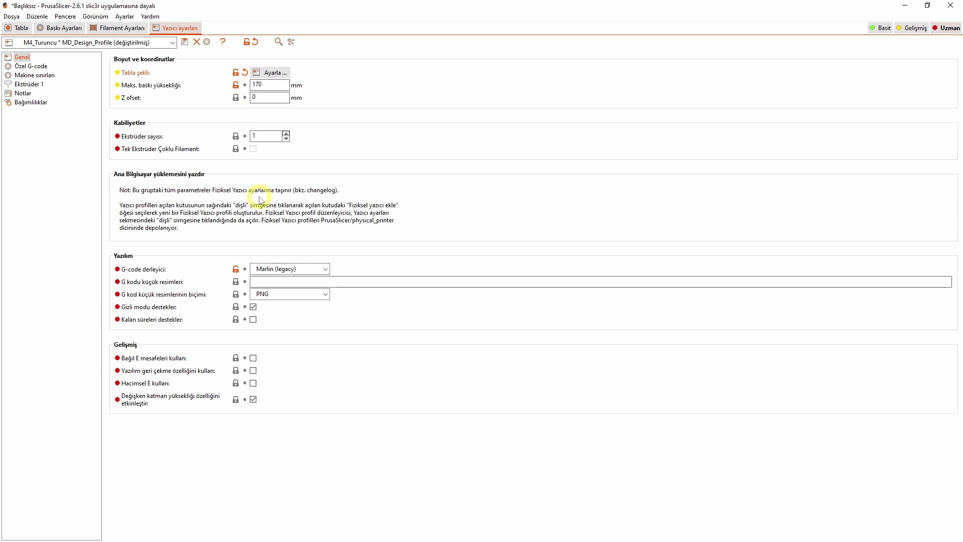
pyautogui.click(282, 74)
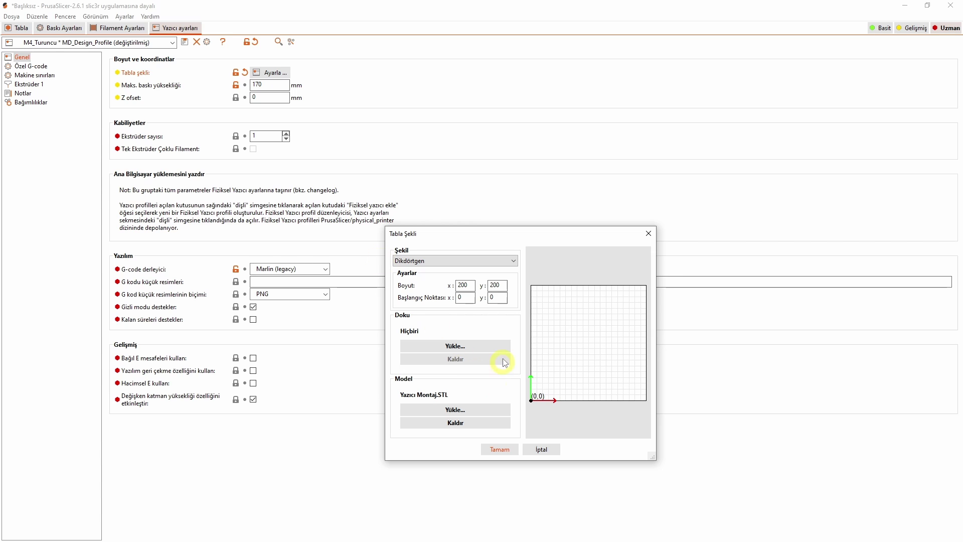
pyautogui.click(457, 423)
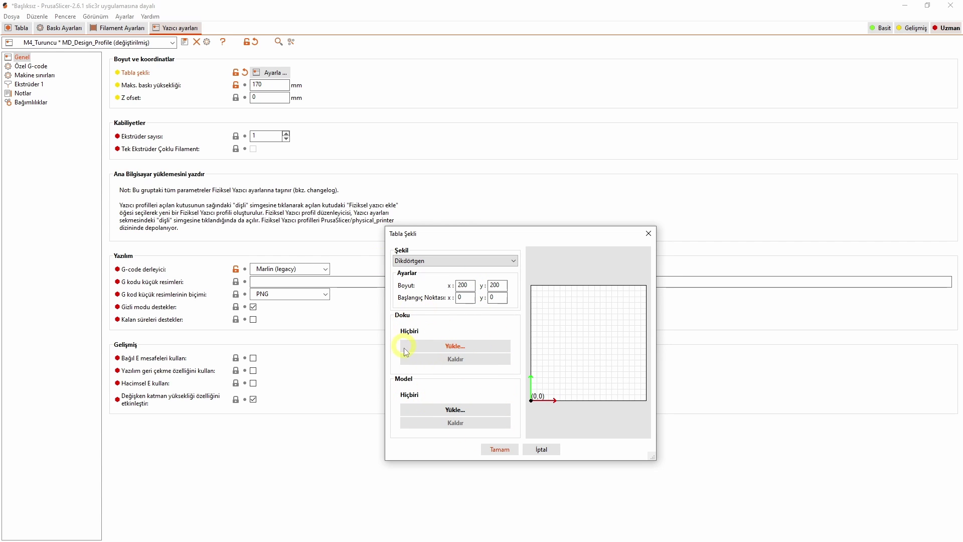
pyautogui.click(499, 449)
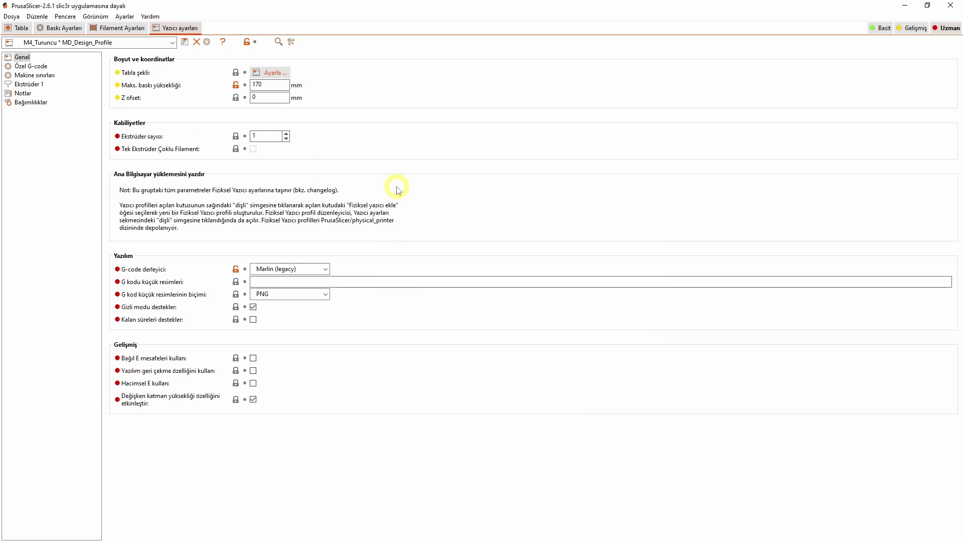
# Set the printer's maximum print height to 50 mm.
pyautogui.doubleClick(279, 86)
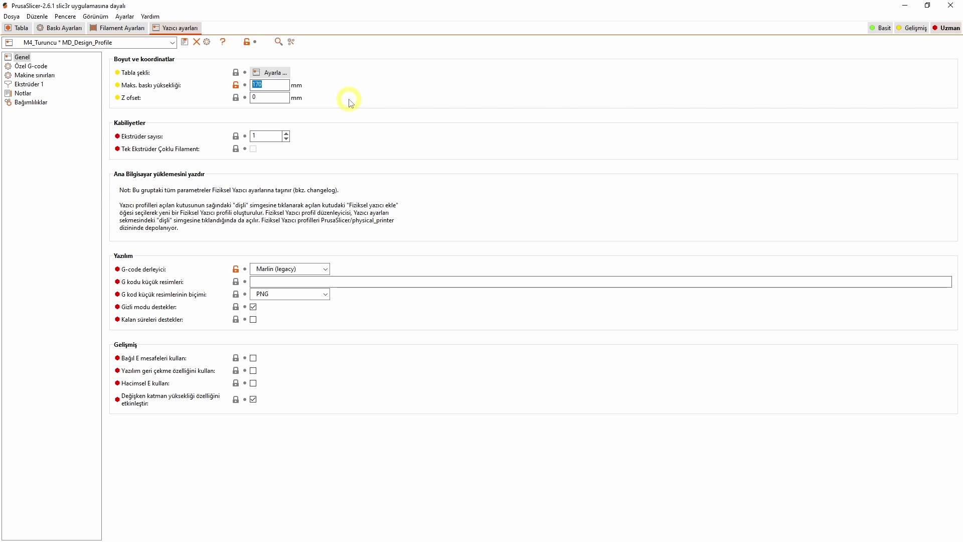
pyautogui.write('50')
pyautogui.press('Return')
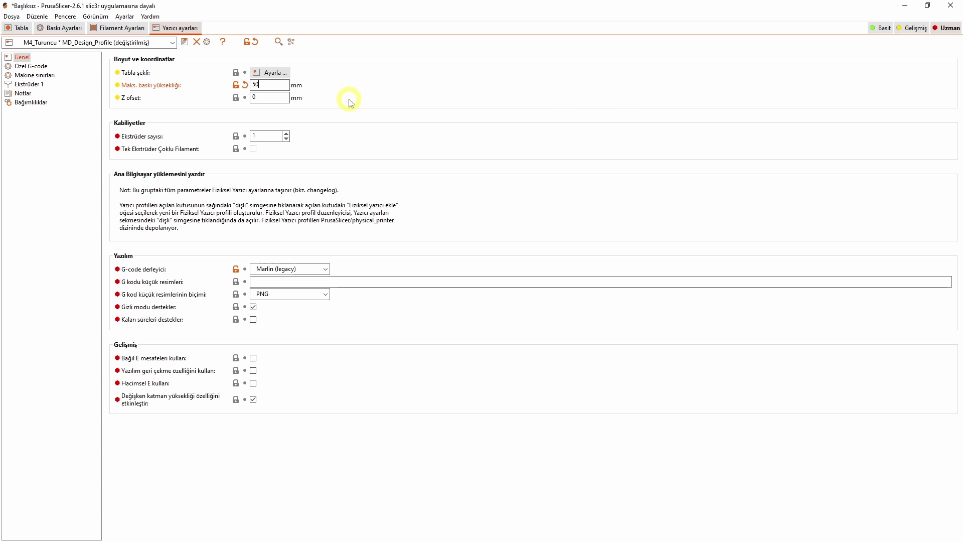
# Add a box shape to the plate and stretch it along Z to a height of about 79 mm.
pyautogui.hotkey('ctrl', '1')
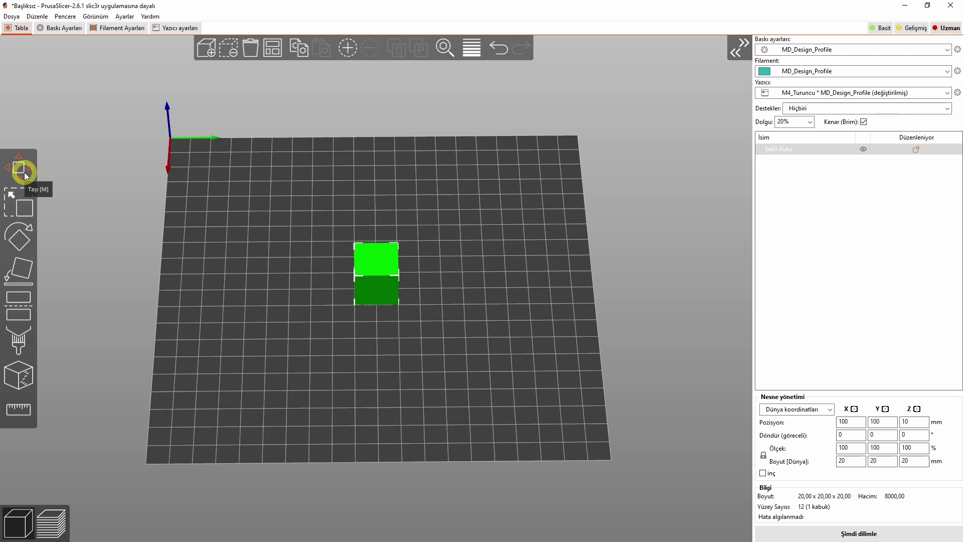
pyautogui.click(24, 206)
pyautogui.moveTo(376, 251); pyautogui.dragTo(371, 120)
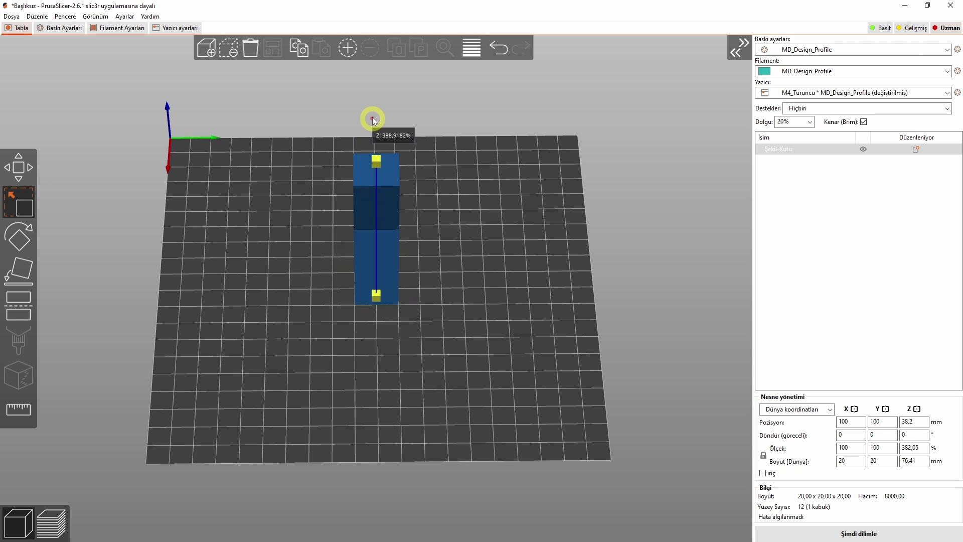
pyautogui.moveTo(386, 290)
pyautogui.mouseDown()
pyautogui.moveTo(392, 316)
pyautogui.moveTo(392, 306)
pyautogui.mouseUp()
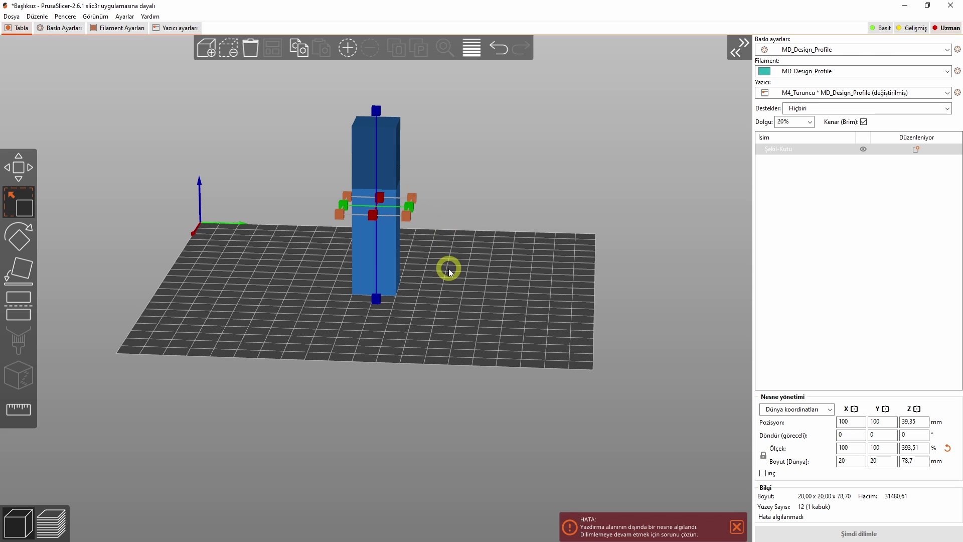
pyautogui.press('Escape')
# Examine the stretched box on the plate and compare its height with the printer's maximum print height setting.
pyautogui.moveTo(413, 269); pyautogui.dragTo(476, 397)
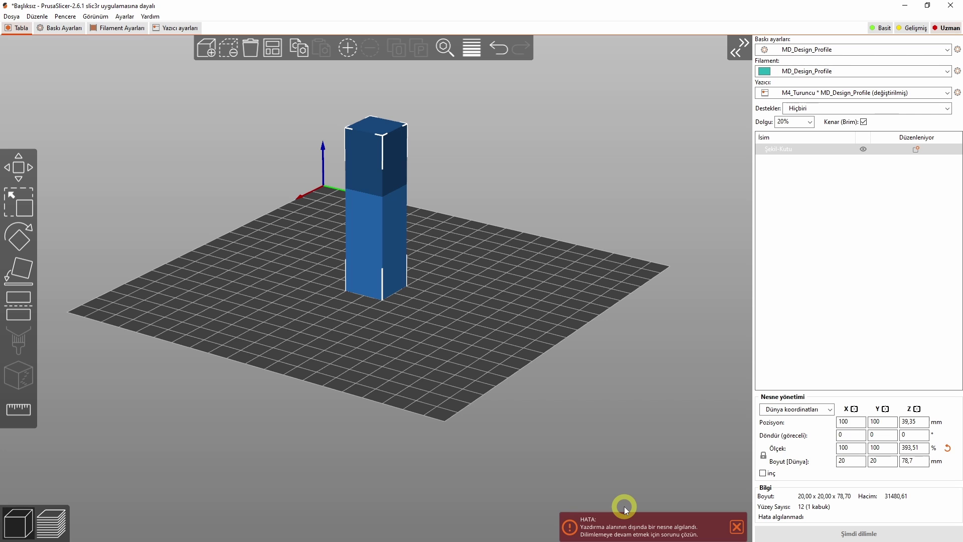
pyautogui.moveTo(402, 378); pyautogui.dragTo(402, 373)
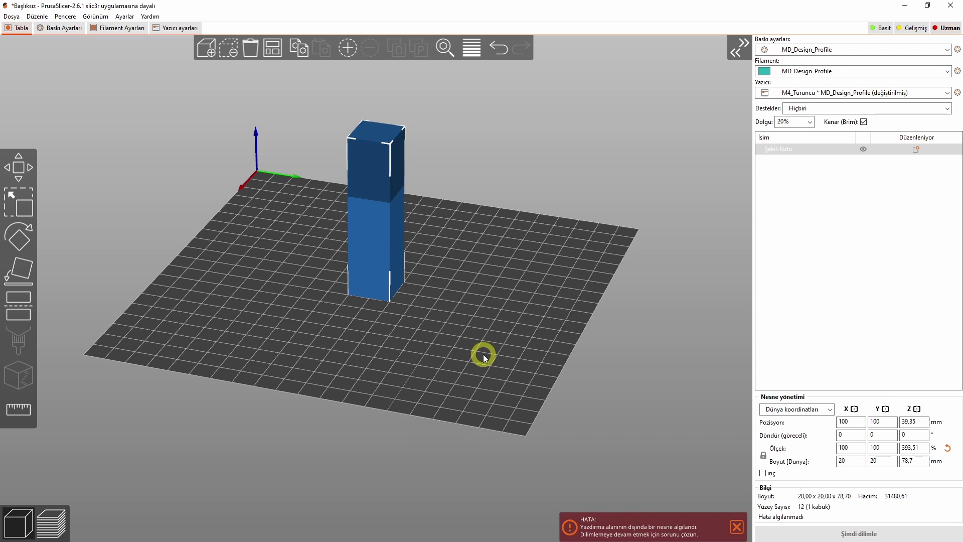
pyautogui.moveTo(671, 405); pyautogui.dragTo(413, 323)
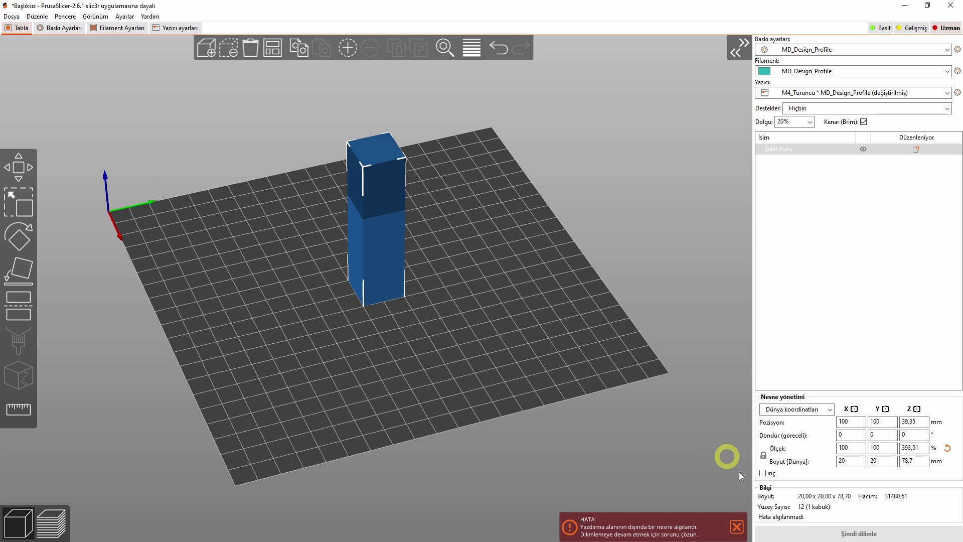
pyautogui.moveTo(297, 278); pyautogui.dragTo(233, 247)
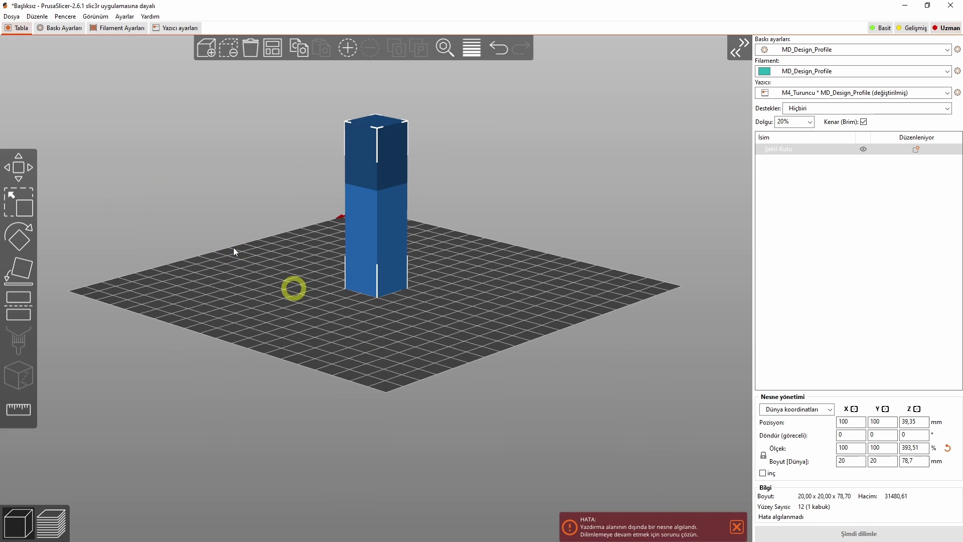
pyautogui.click(154, 31)
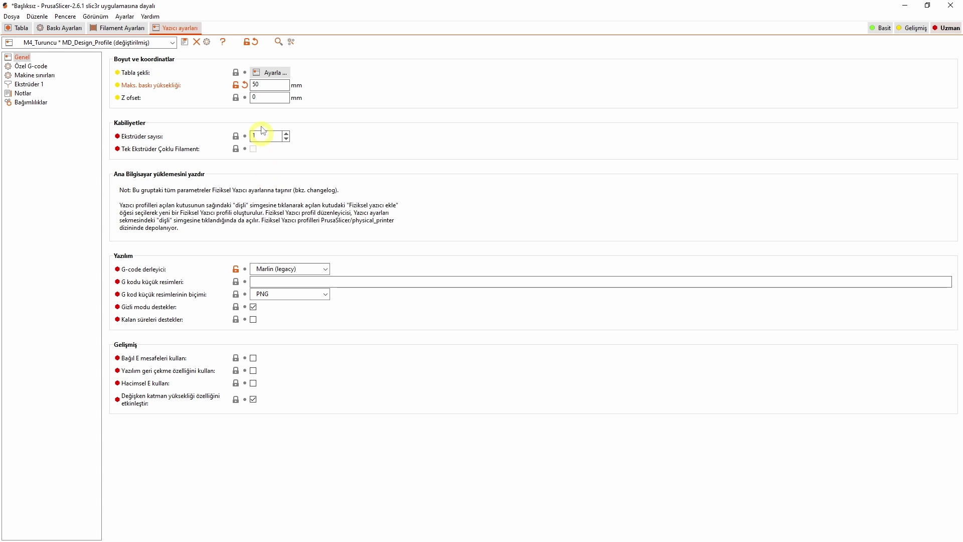
pyautogui.moveTo(263, 87)
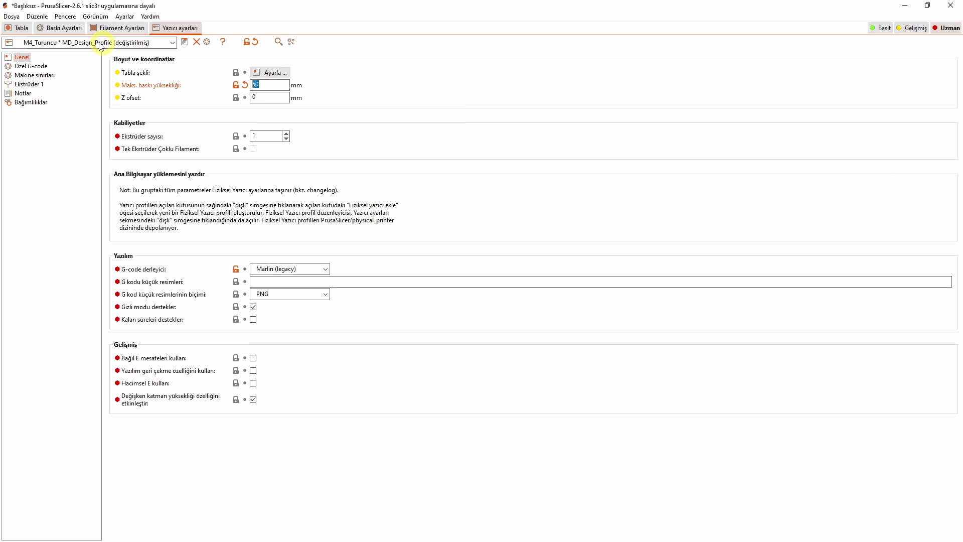
pyautogui.click(20, 30)
pyautogui.click(20, 30)
pyautogui.moveTo(414, 323); pyautogui.dragTo(447, 330)
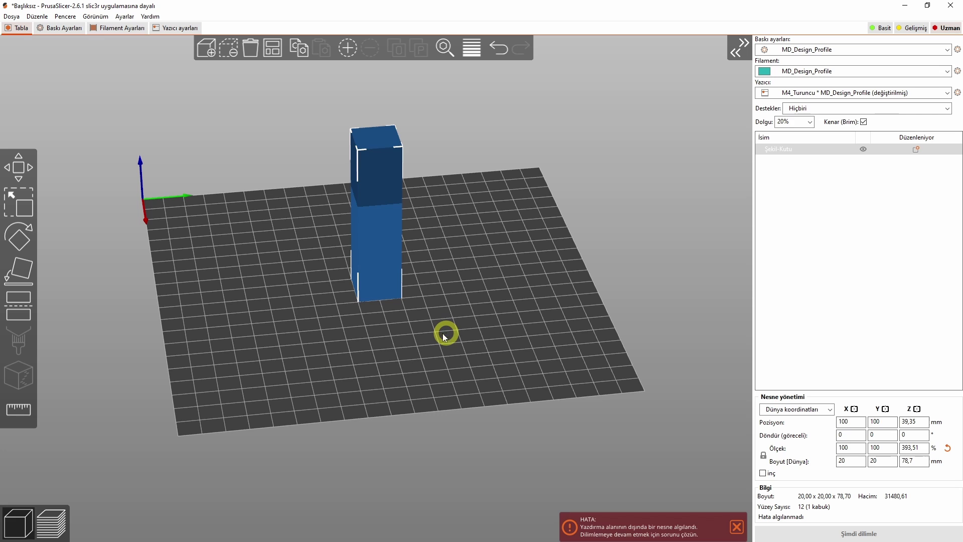
# Set the printer's maximum print height back to 170 mm.
pyautogui.click(183, 29)
pyautogui.click(256, 85)
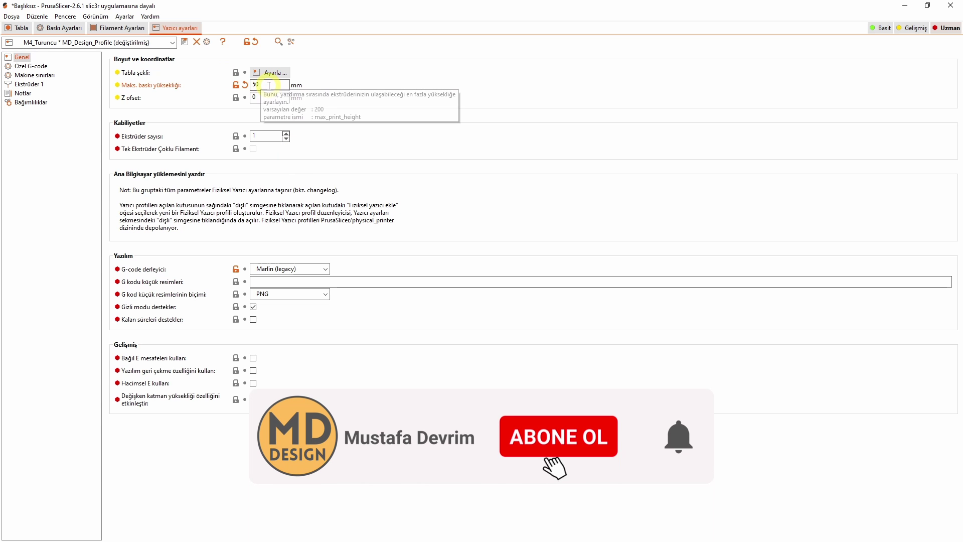
pyautogui.write('170')
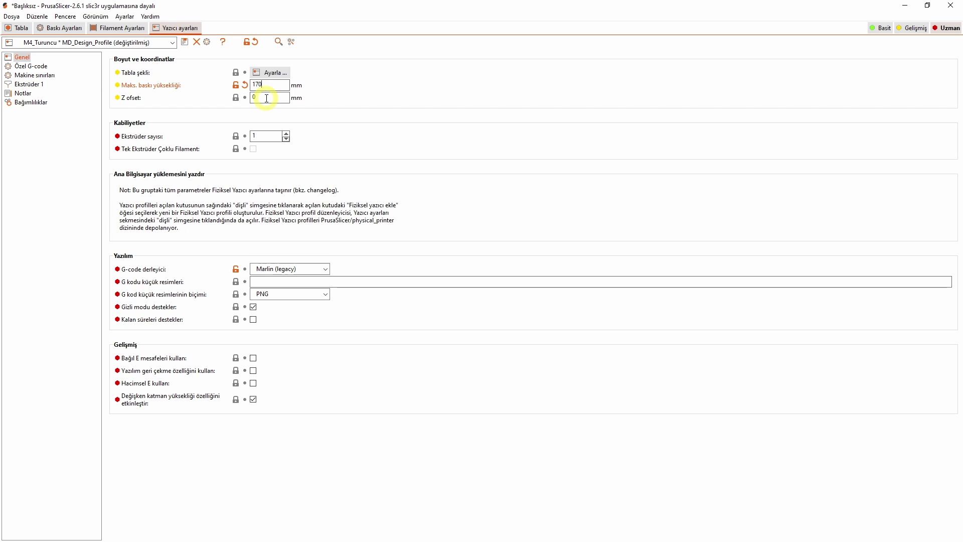
pyautogui.click(266, 98)
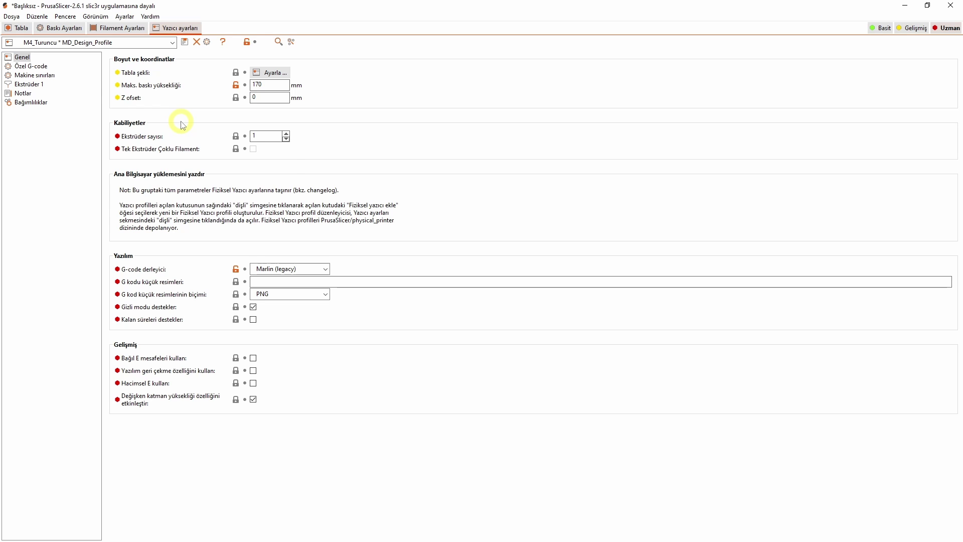
# Try an extruder count of 2 in the printer capabilities, then return it to 1.
pyautogui.hotkey('ctrl', 'a')
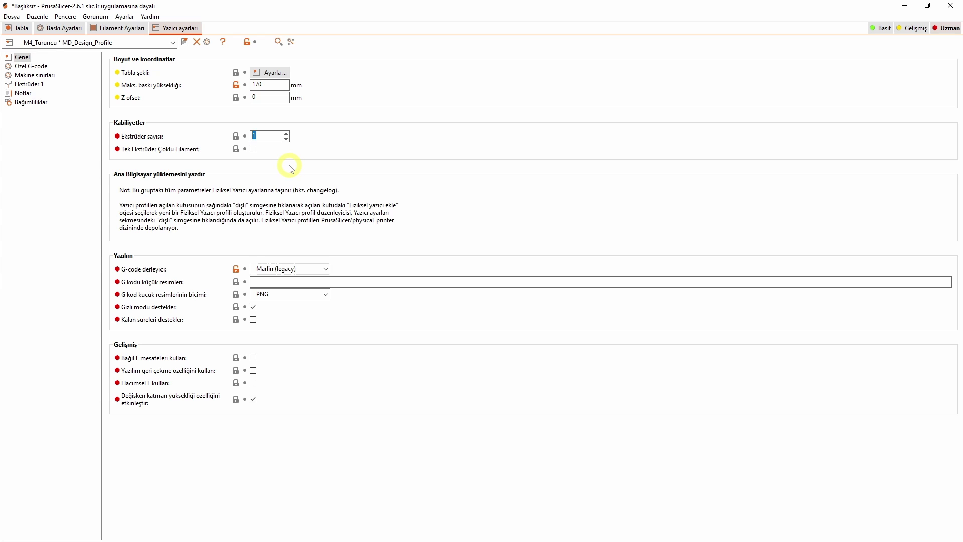
pyautogui.click(286, 133)
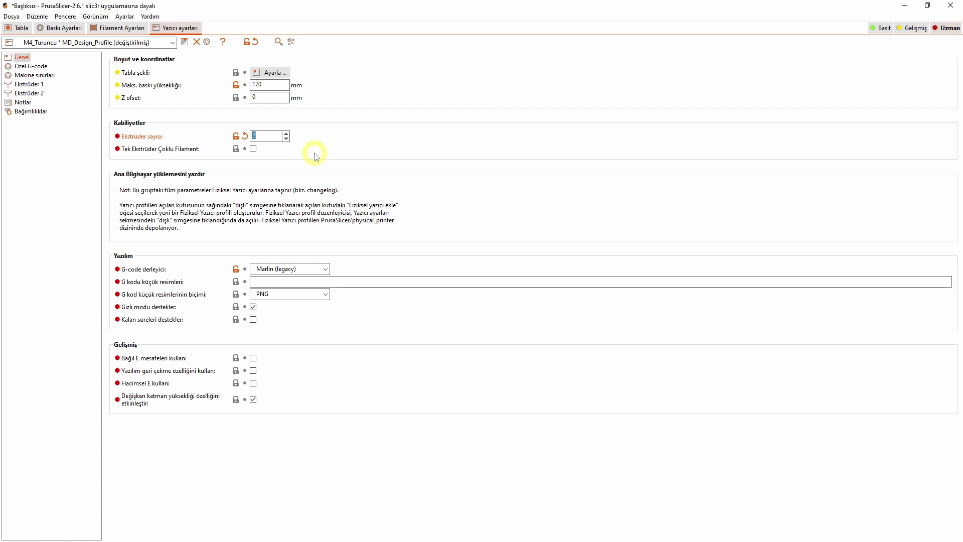
pyautogui.click(286, 139)
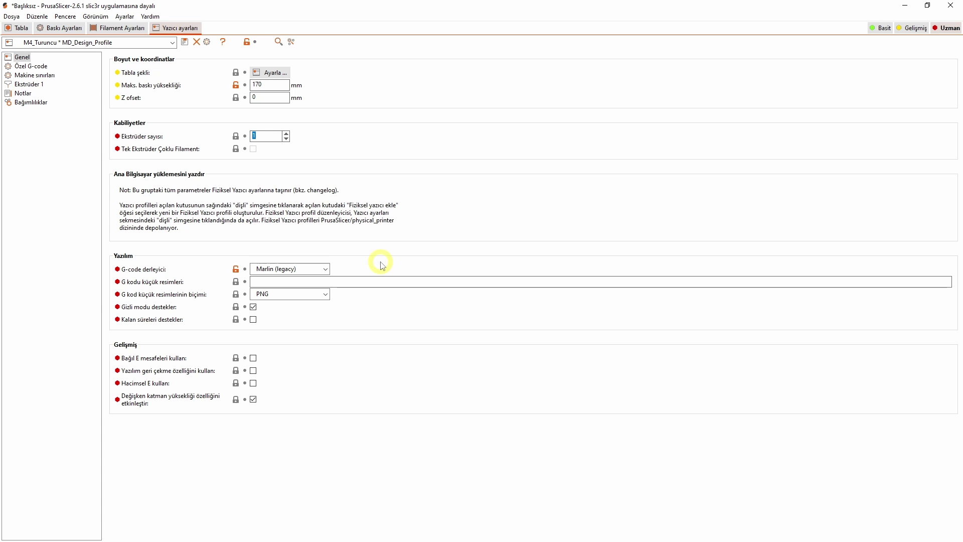
# Review the available G-code flavors and the remaining-times option's description, keeping Marlin (legacy) selected.
pyautogui.click(325, 270)
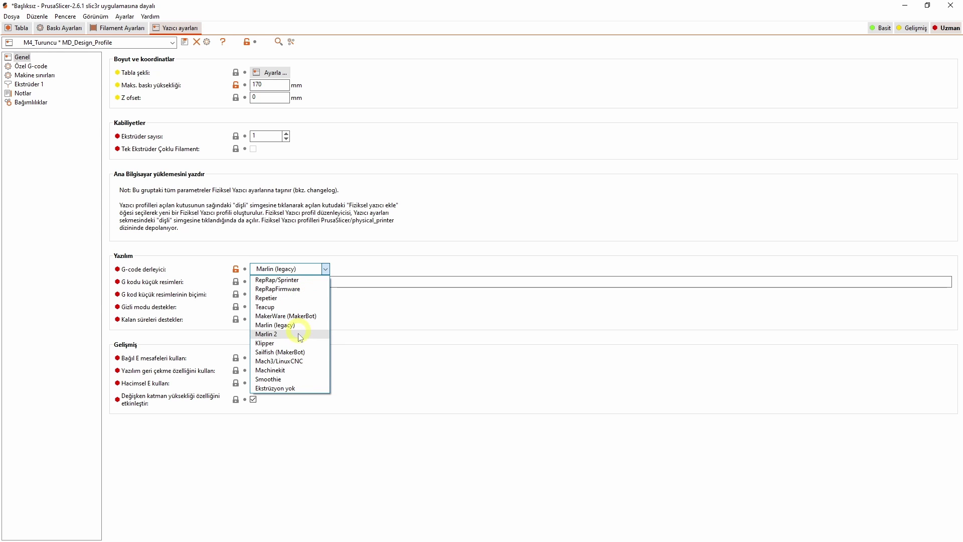
pyautogui.click(364, 251)
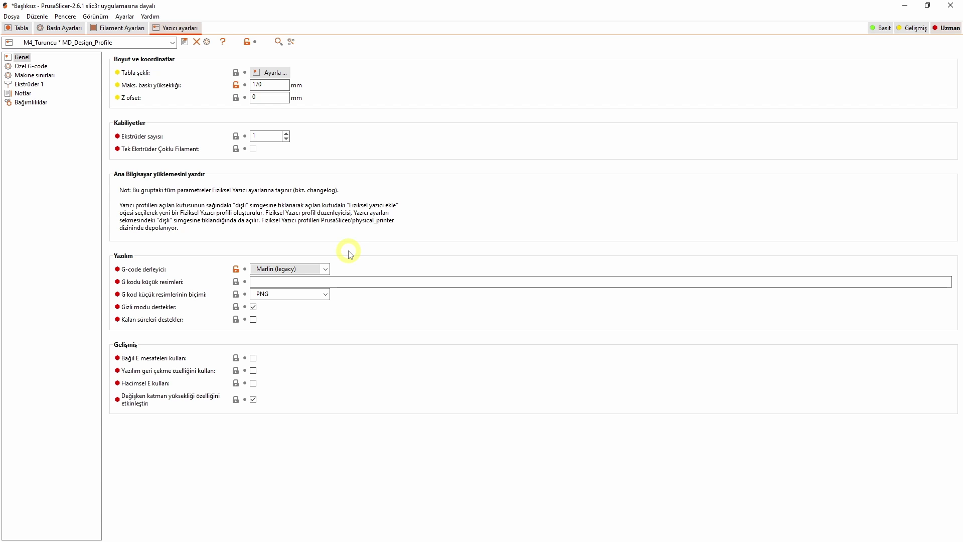
pyautogui.moveTo(140, 324)
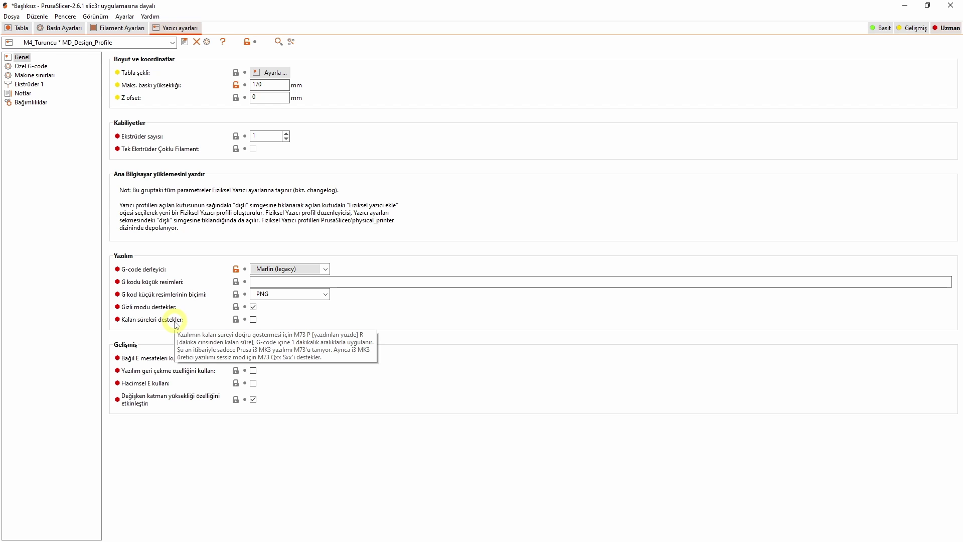
pyautogui.click(259, 269)
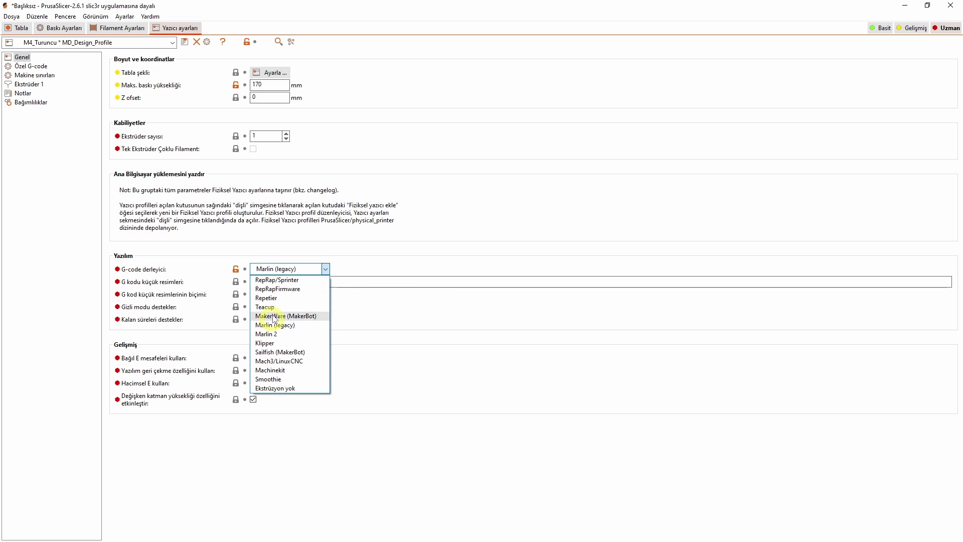
pyautogui.click(380, 329)
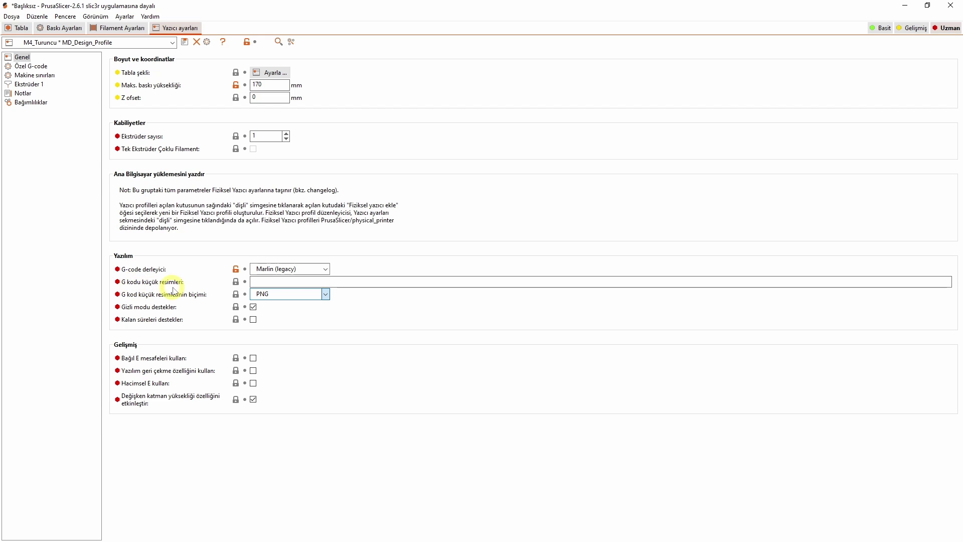
# Set the G-code thumbnails to 100x100 and look through the thumbnail formats, keeping PNG.
pyautogui.click(376, 284)
pyautogui.write('100x100')
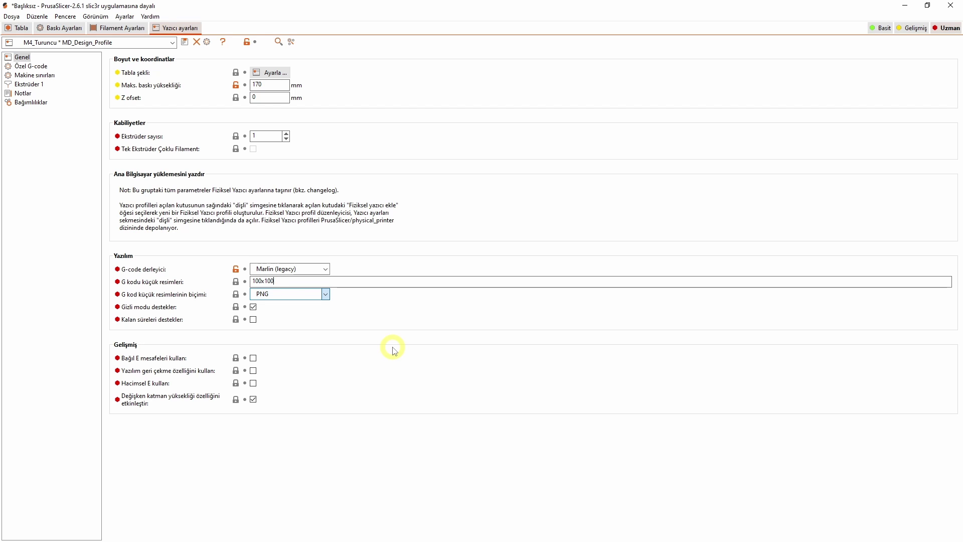
pyautogui.click(296, 295)
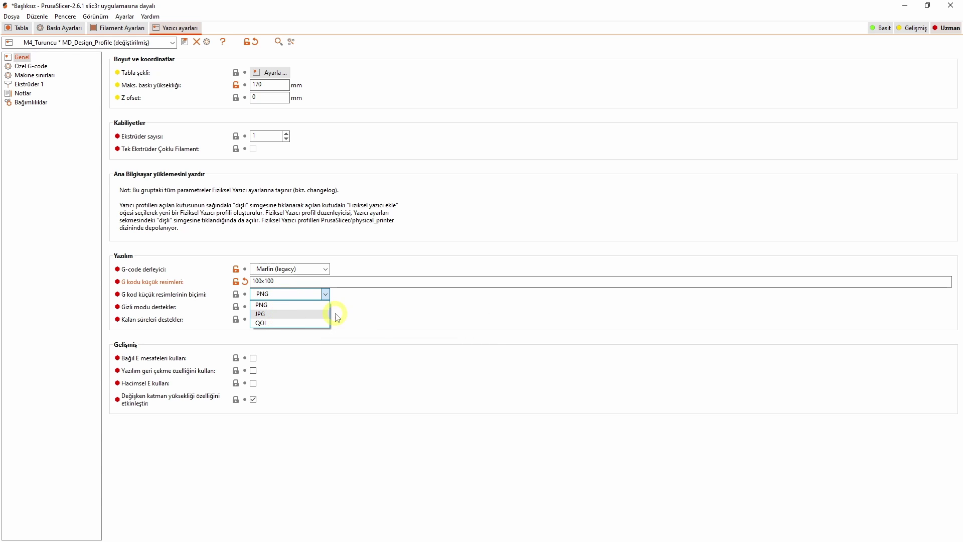
pyautogui.click(367, 309)
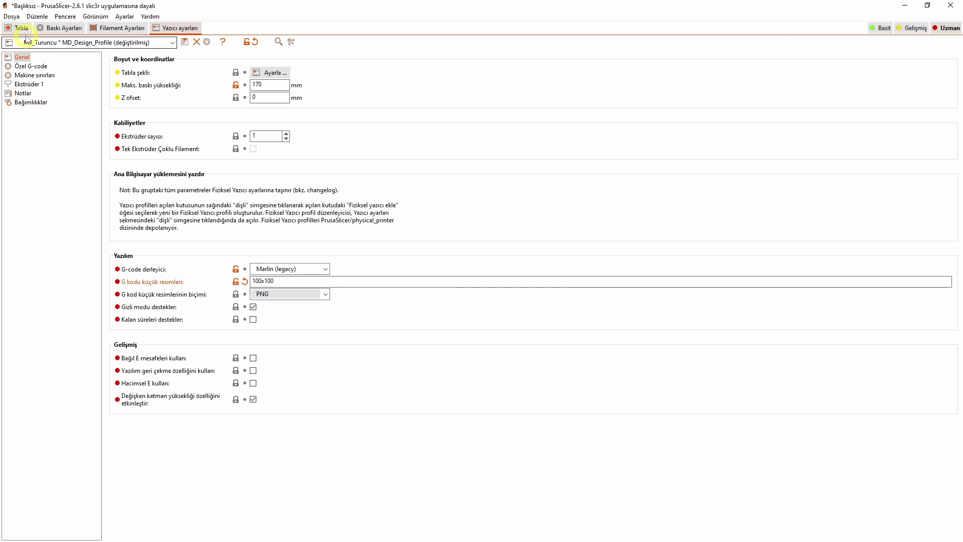
# Return to the plate and slice the box for G-code export as Sekil-Kutu.gcode.
pyautogui.hotkey('ctrl', '1')
pyautogui.click(819, 531)
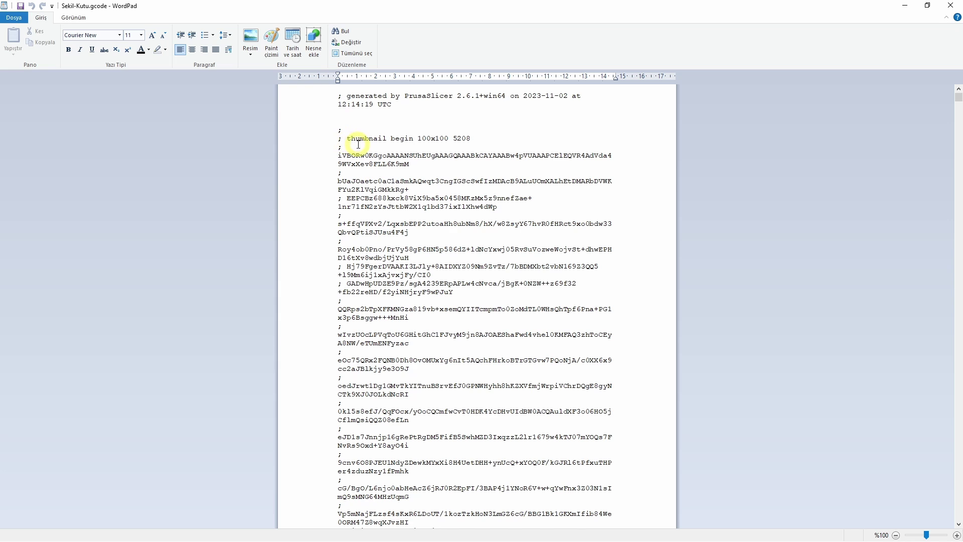
# Examine the thumbnail header line and its 100x100 size entry in Sekil-Kutu.gcode in WordPad.
pyautogui.moveTo(345, 138); pyautogui.dragTo(470, 138)
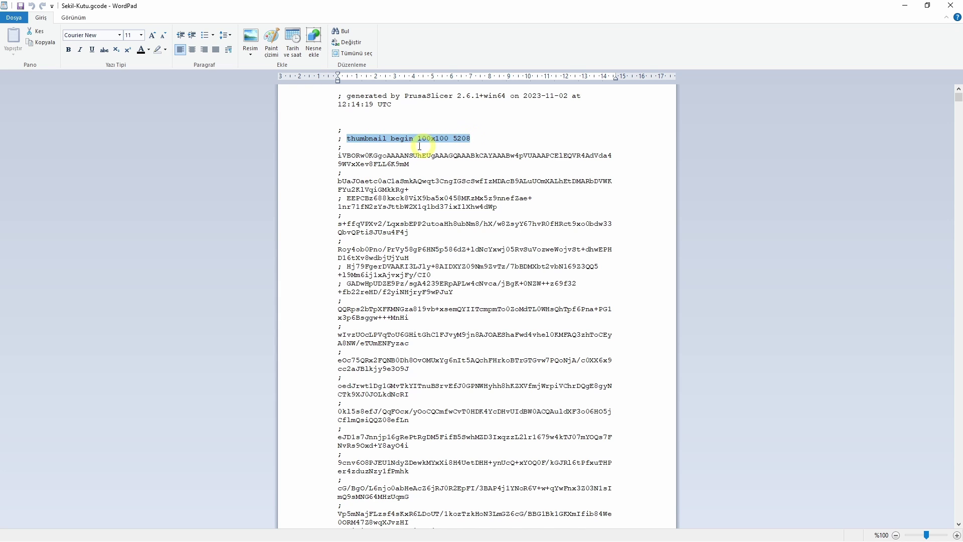
pyautogui.click(432, 138)
pyautogui.doubleClick(432, 138)
pyautogui.click(470, 140)
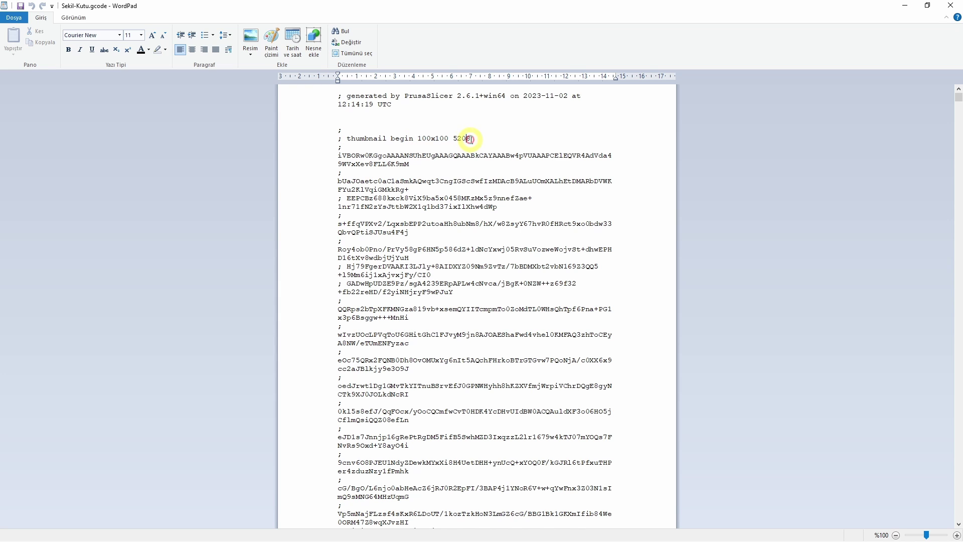
# Examine the encoded thumbnail block through its "thumbnail end" line, and close the G-code file.
pyautogui.moveTo(339, 155); pyautogui.dragTo(445, 359)
pyautogui.scroll(-4, 452, 387)
pyautogui.scroll(-9, 451, 387)
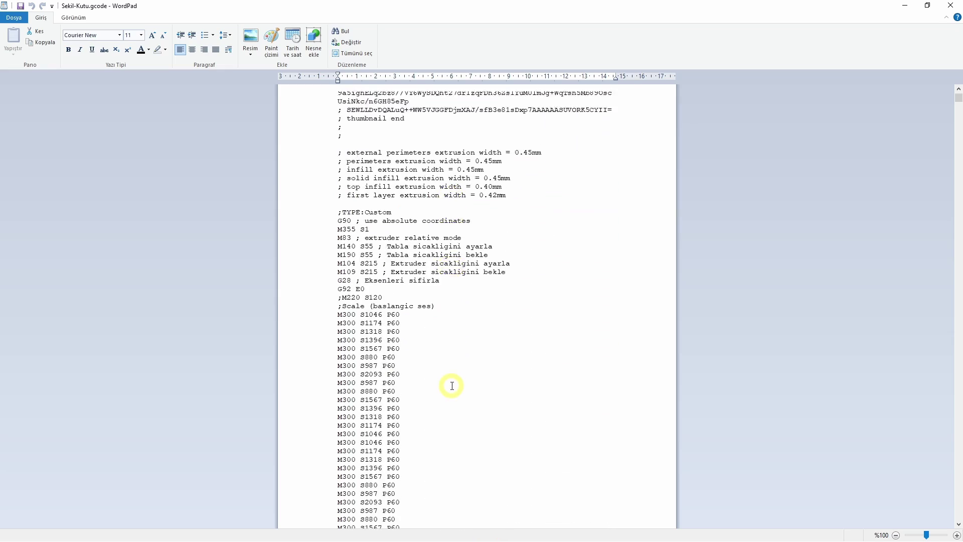
pyautogui.scroll(6, 446, 304)
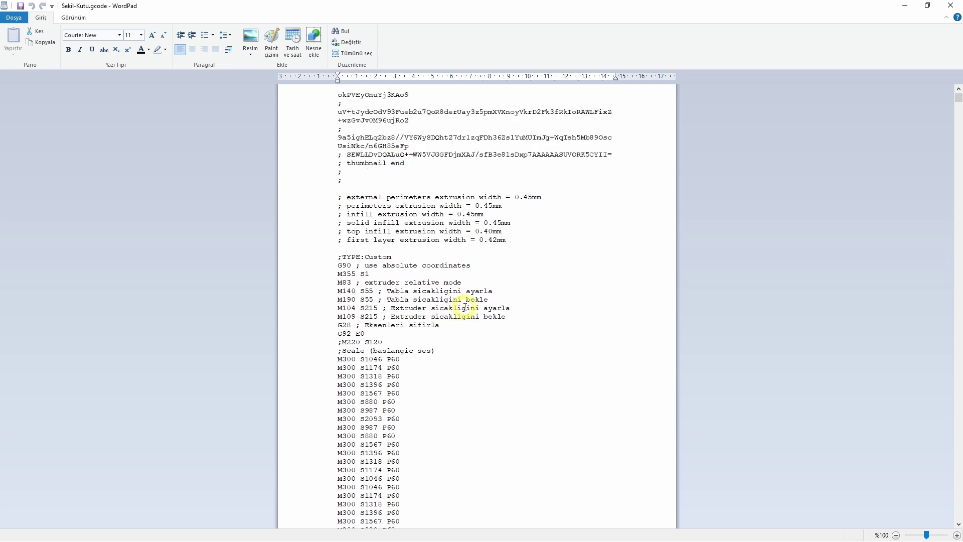
pyautogui.moveTo(404, 306); pyautogui.dragTo(343, 87)
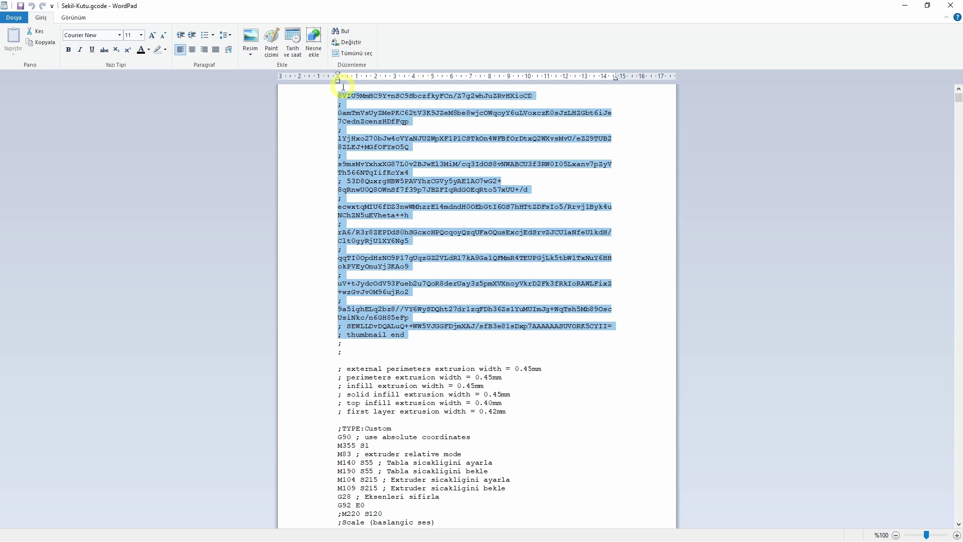
pyautogui.press('Delete')
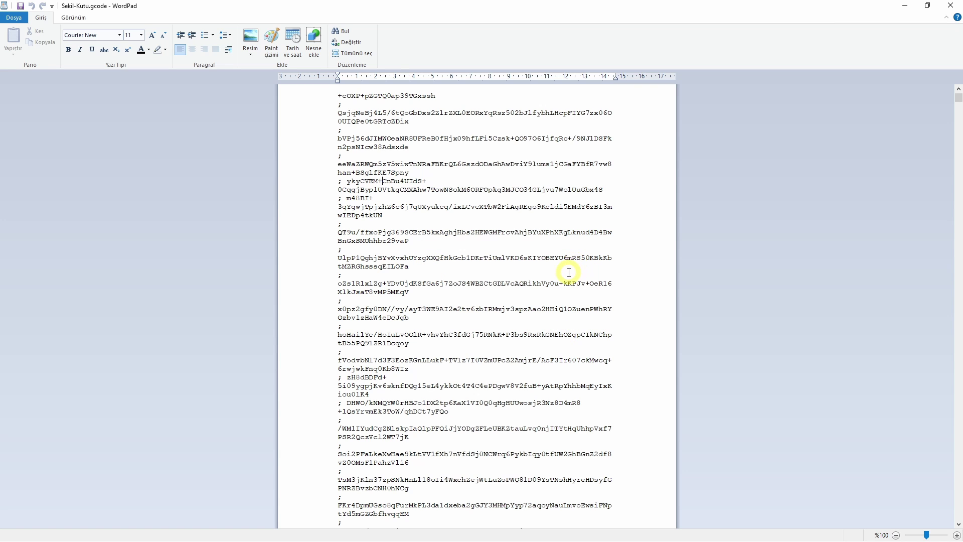
pyautogui.click(381, 182)
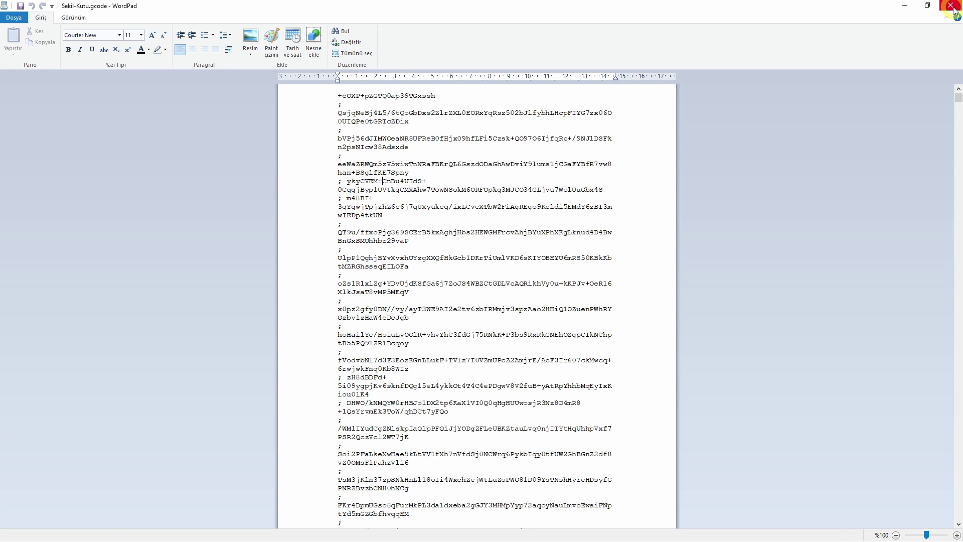
pyautogui.click(951, 6)
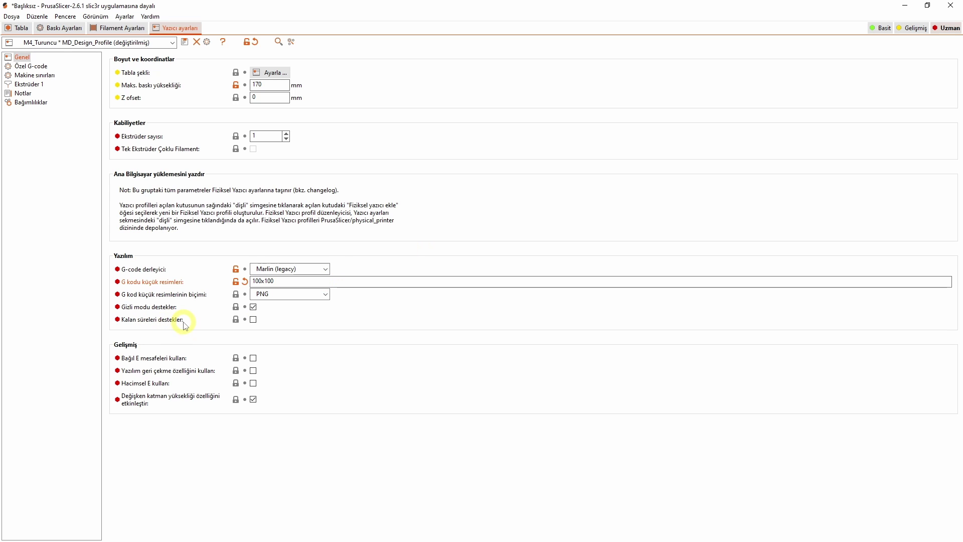
# Read the explanations of the printer's remaining-times, relative E distances and firmware retraction options.
pyautogui.moveTo(174, 321)
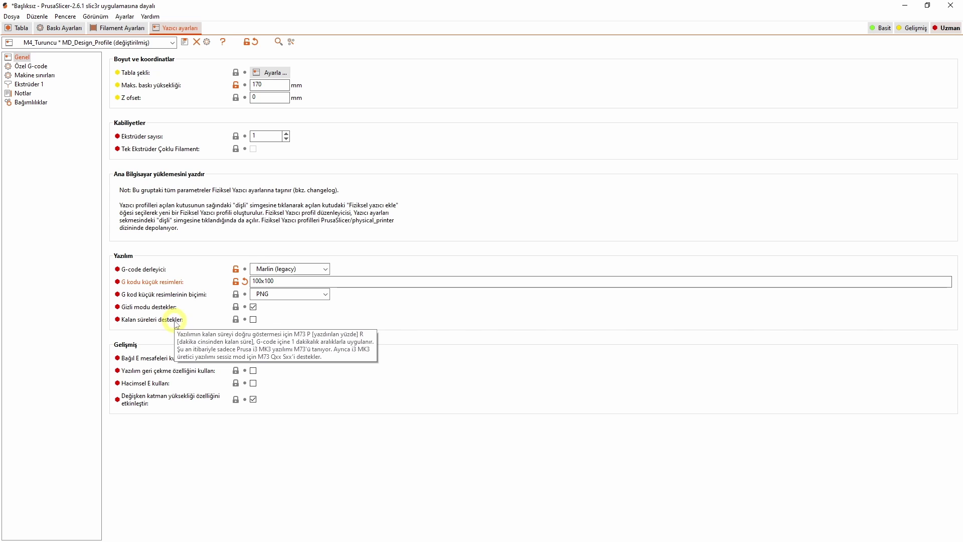
pyautogui.moveTo(296, 271)
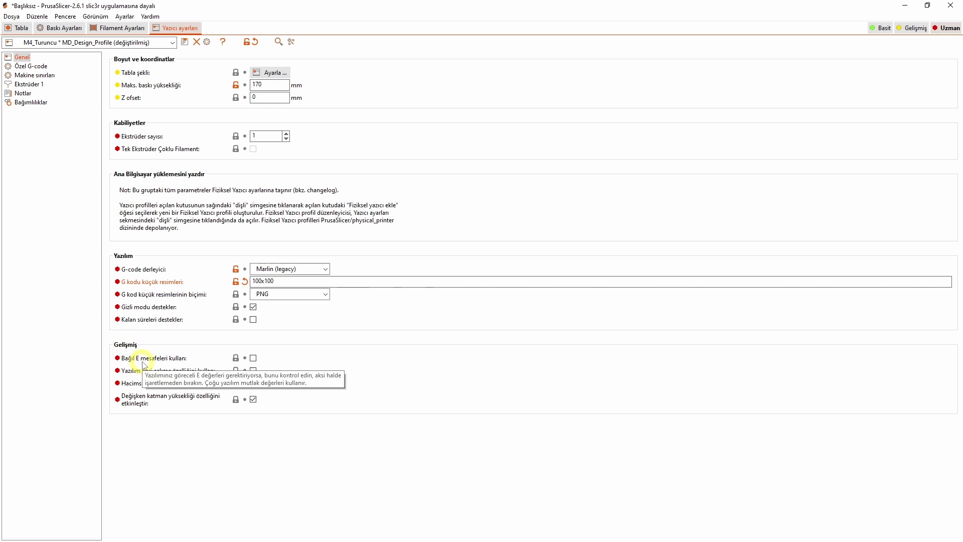
pyautogui.moveTo(185, 363)
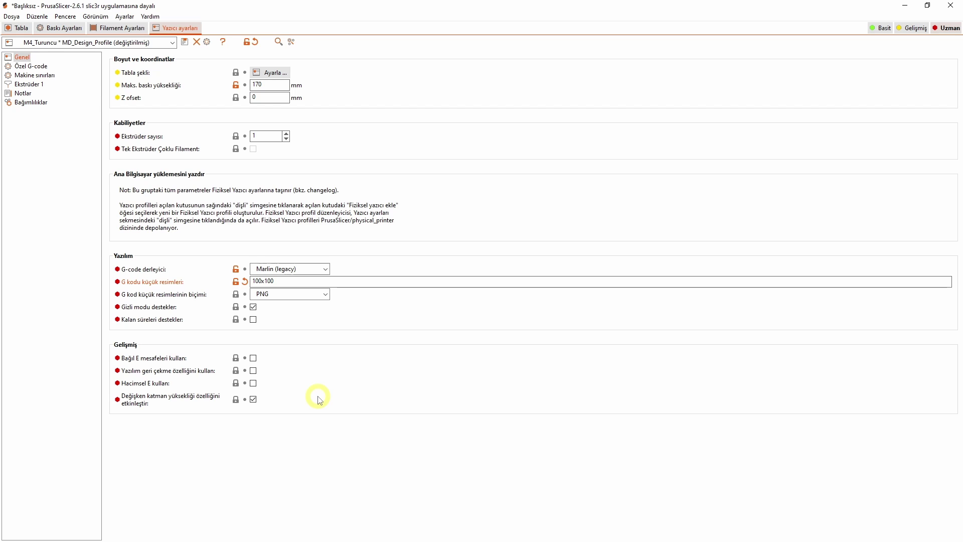
pyautogui.moveTo(190, 370)
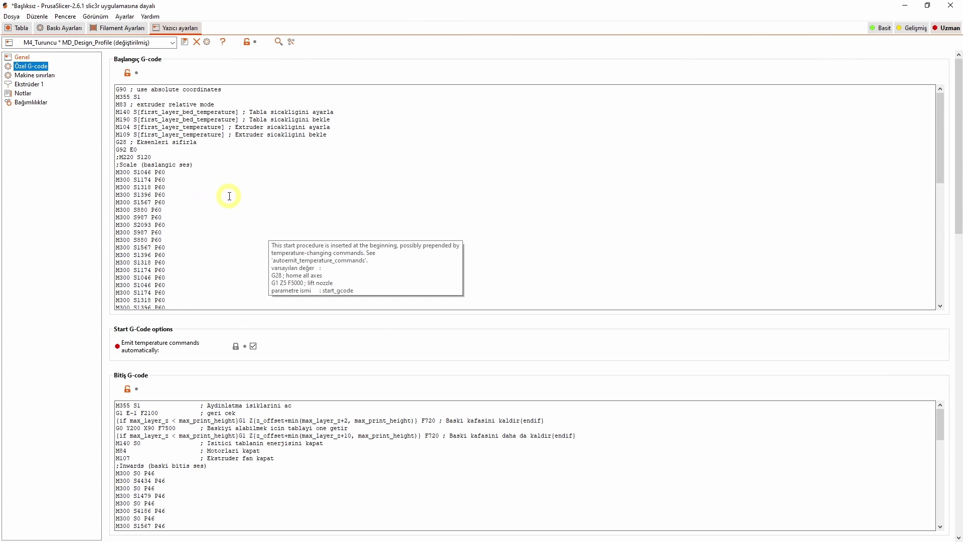
# Examine the printer's custom start G-code and the M355 S1 light command in the end G-code.
pyautogui.scroll(-5, 236, 206)
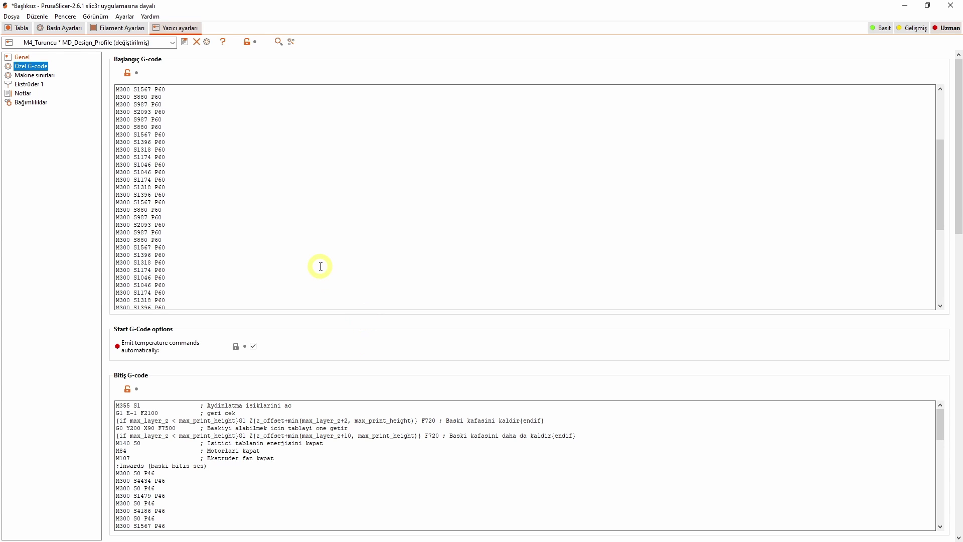
pyautogui.scroll(5, 320, 266)
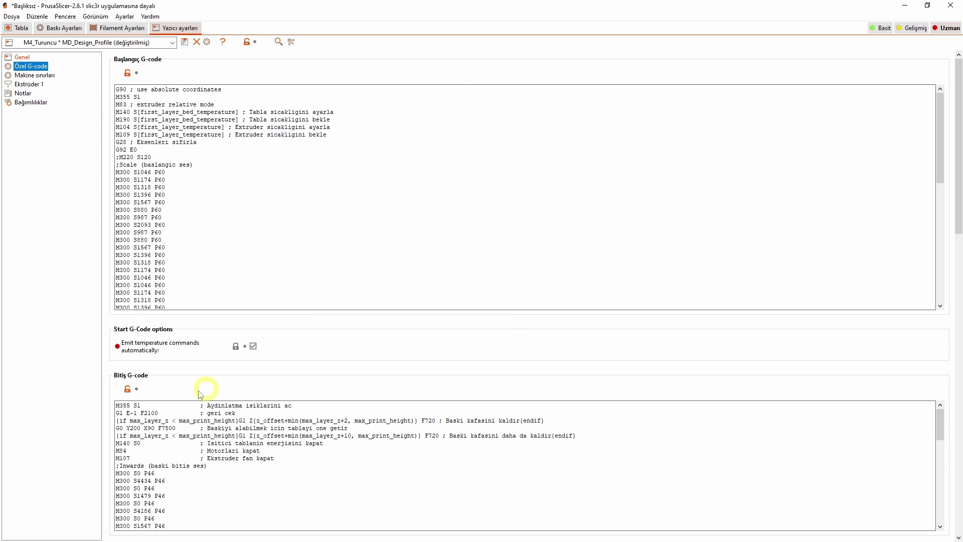
pyautogui.moveTo(145, 406); pyautogui.dragTo(116, 405)
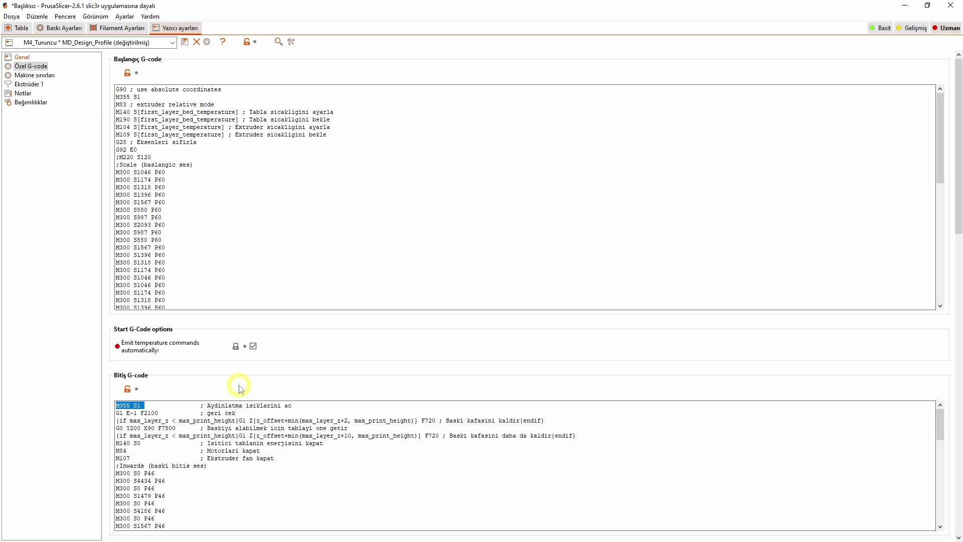
pyautogui.click(152, 407)
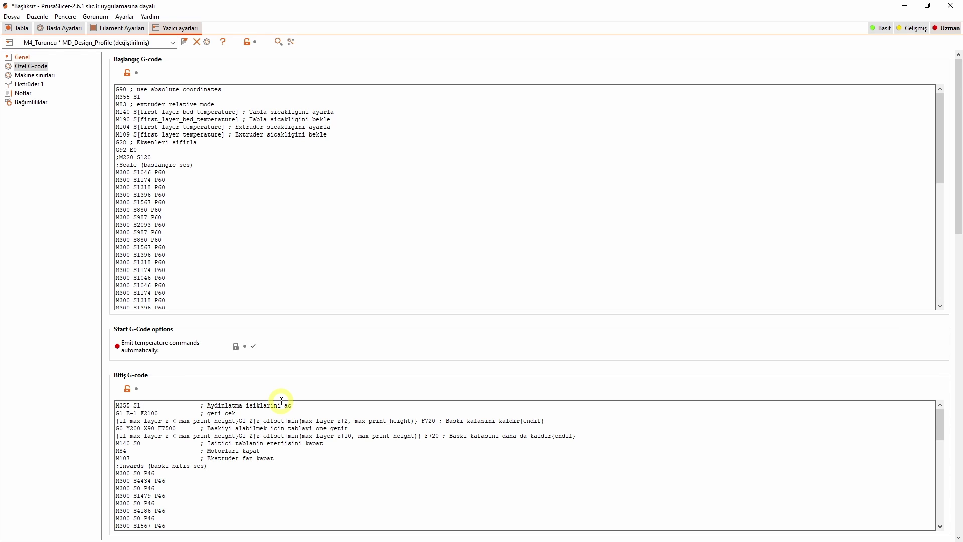
# Examine the M300 sound commands listed under the Scale comment in the start G-code.
pyautogui.doubleClick(125, 172)
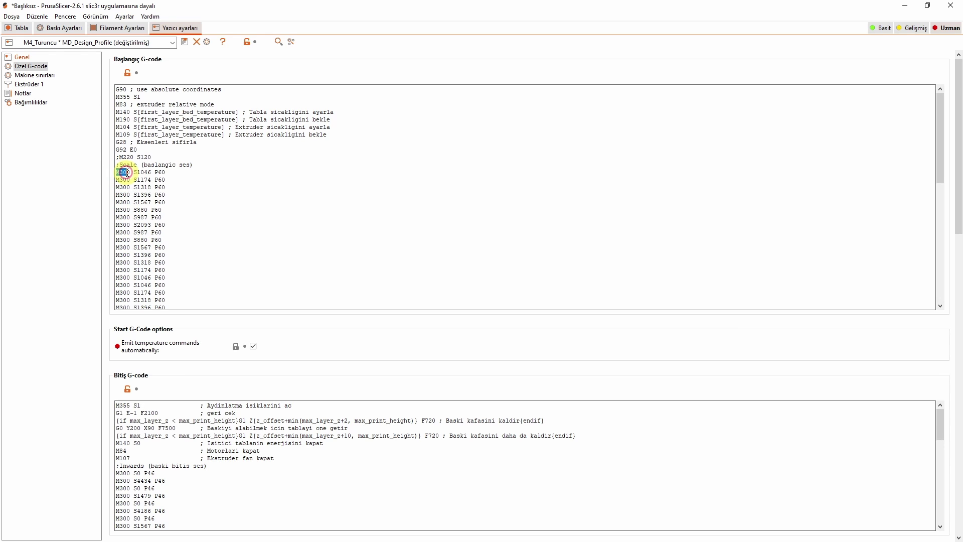
pyautogui.rightClick(125, 172)
pyautogui.click(123, 217)
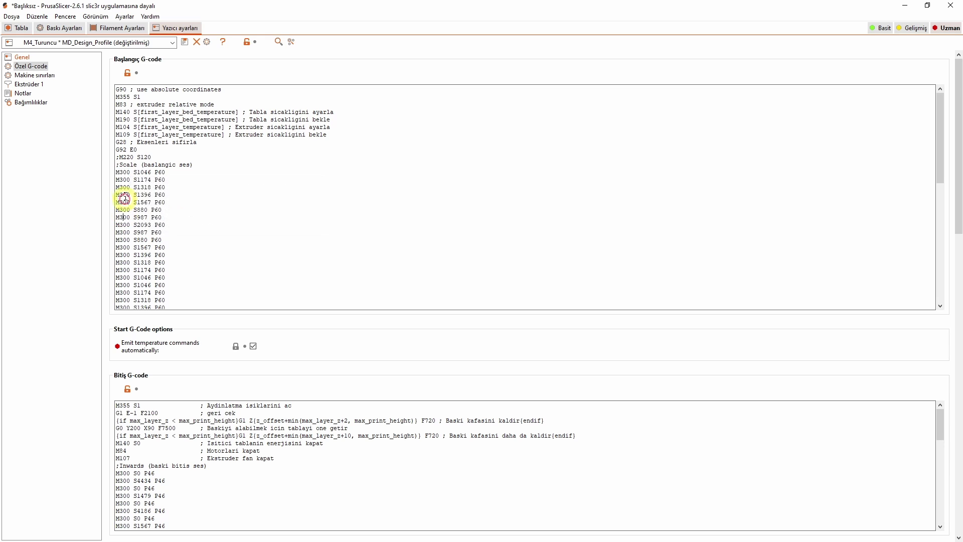
pyautogui.moveTo(116, 172); pyautogui.dragTo(206, 297)
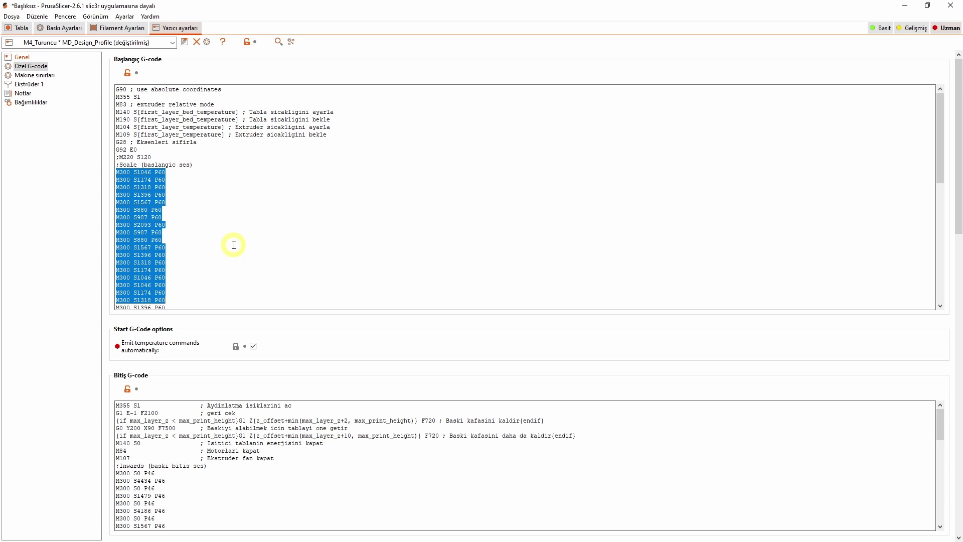
pyautogui.click(131, 236)
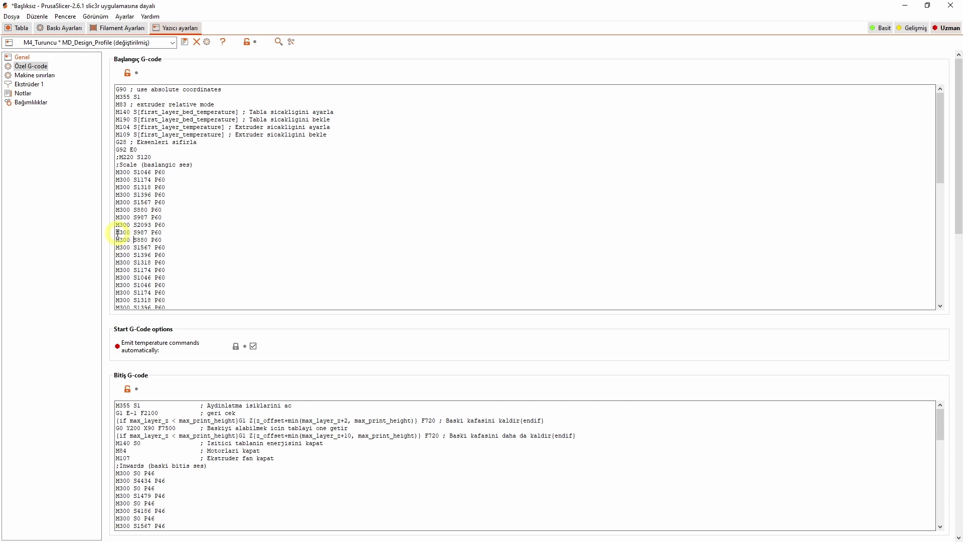
pyautogui.moveTo(109, 233); pyautogui.dragTo(153, 234)
pyautogui.click(204, 234)
pyautogui.doubleClick(123, 240)
# Review the remaining custom G-code sections: end, layer change, tool change, between objects, color change and pause print.
pyautogui.scroll(-3, 354, 335)
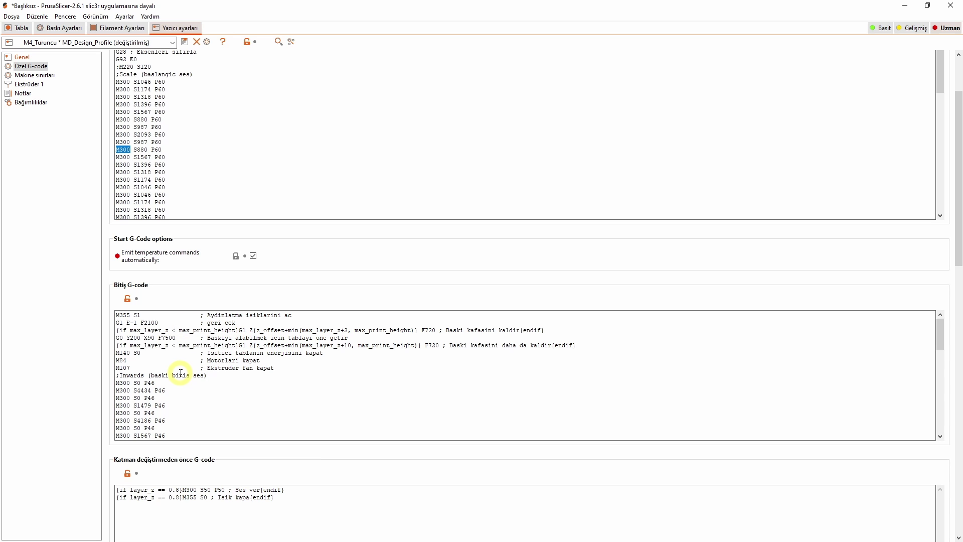
pyautogui.click(75, 411)
pyautogui.scroll(-3, 948, 380)
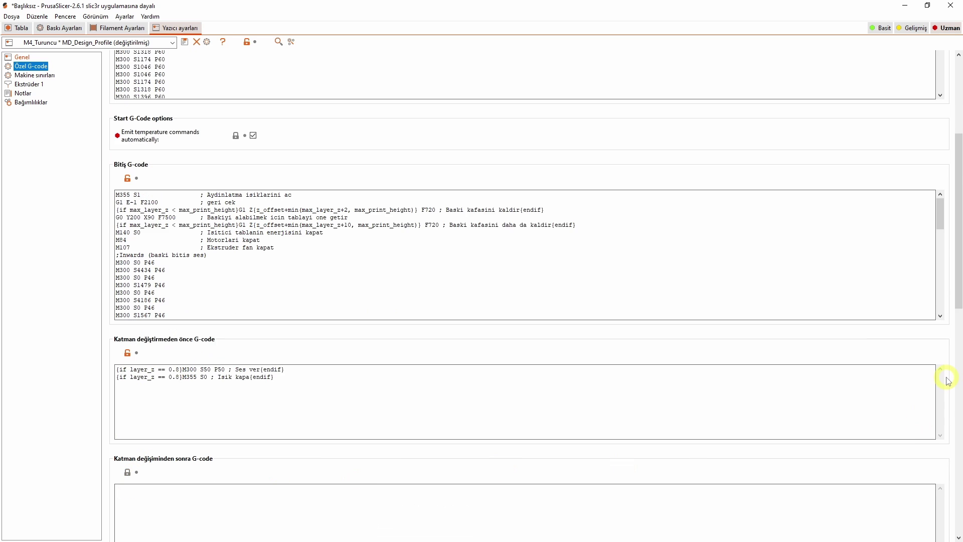
pyautogui.scroll(-6, 948, 380)
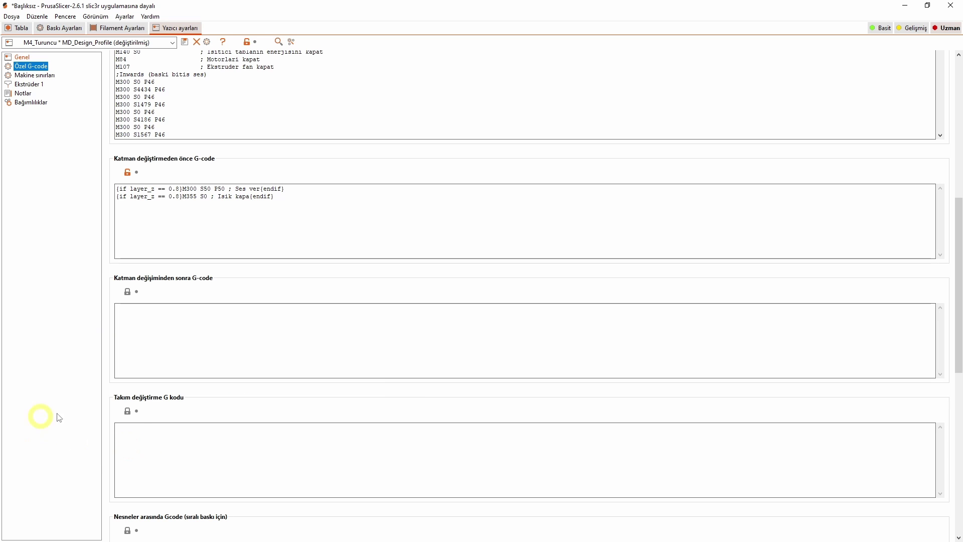
pyautogui.scroll(-5, 166, 397)
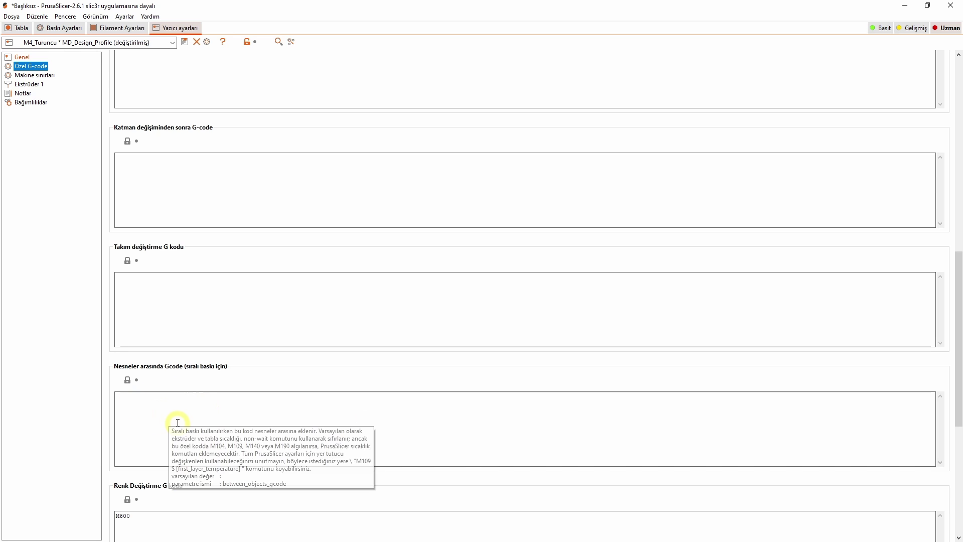
pyautogui.scroll(-3, 50, 435)
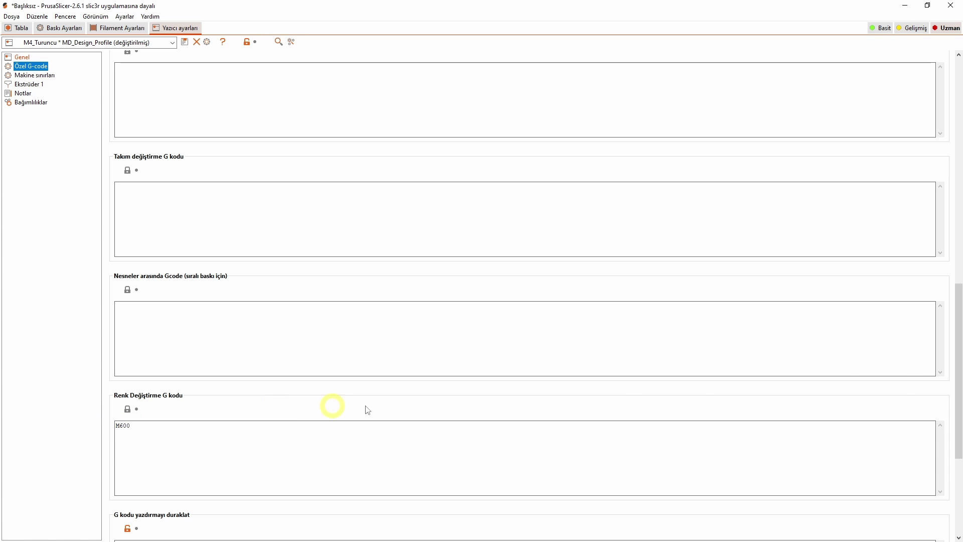
pyautogui.scroll(-2, 156, 325)
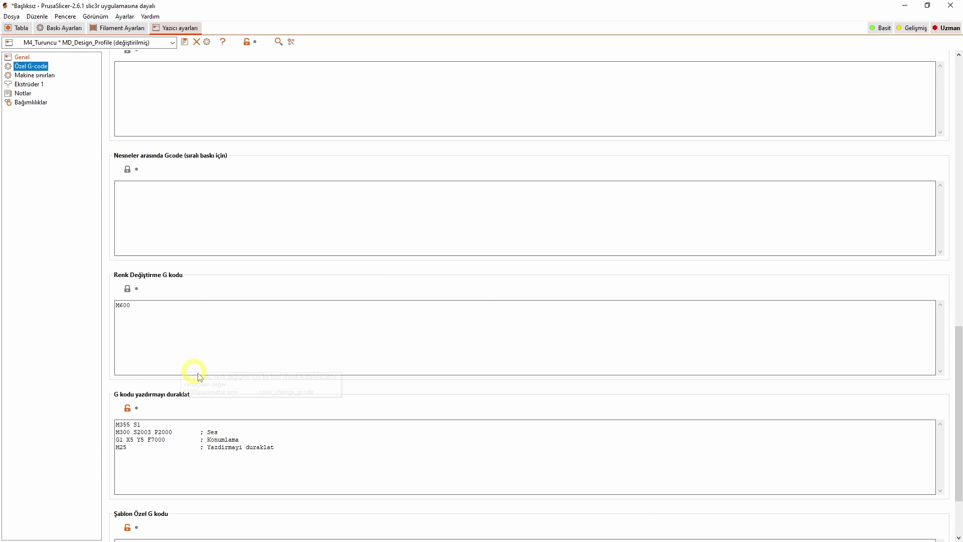
# Examine the pause print G-code line by line: the M355 light, M300 sound, G1 positioning and M25 pause commands.
pyautogui.scroll(-1, 194, 381)
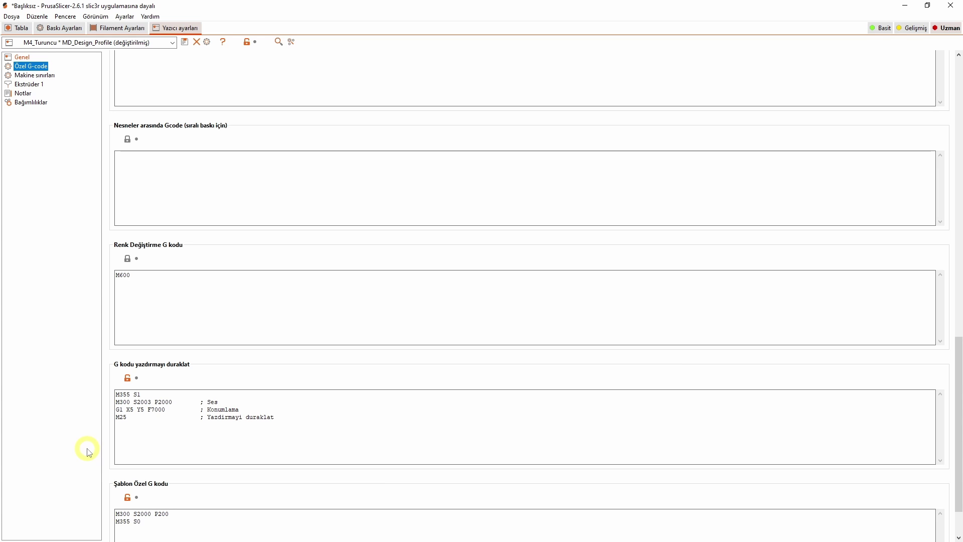
pyautogui.moveTo(141, 395); pyautogui.dragTo(116, 395)
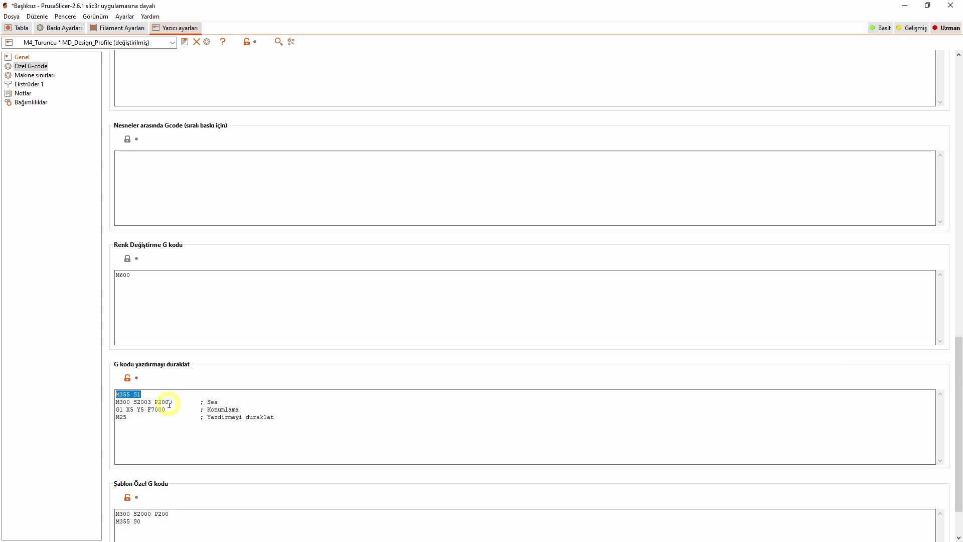
pyautogui.moveTo(176, 401); pyautogui.dragTo(120, 404)
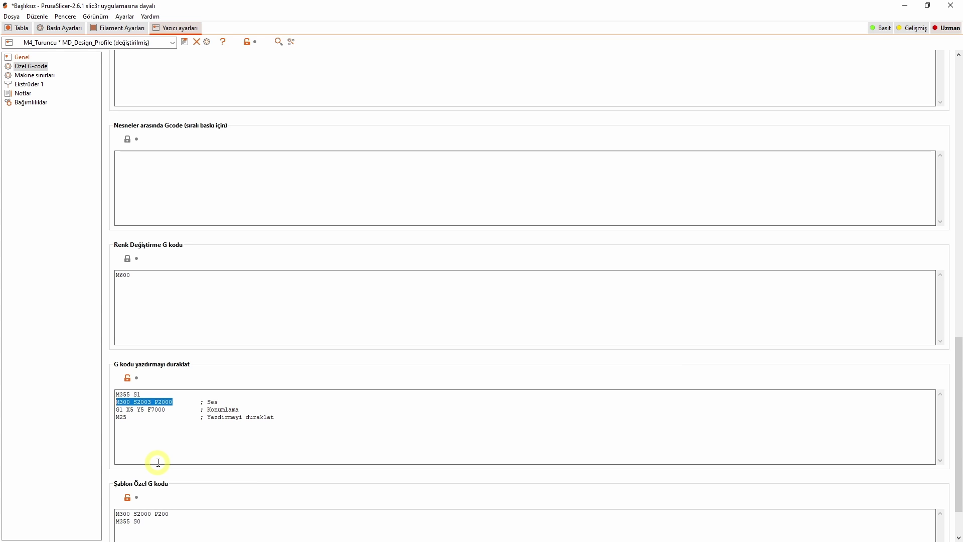
pyautogui.moveTo(170, 410); pyautogui.dragTo(116, 412)
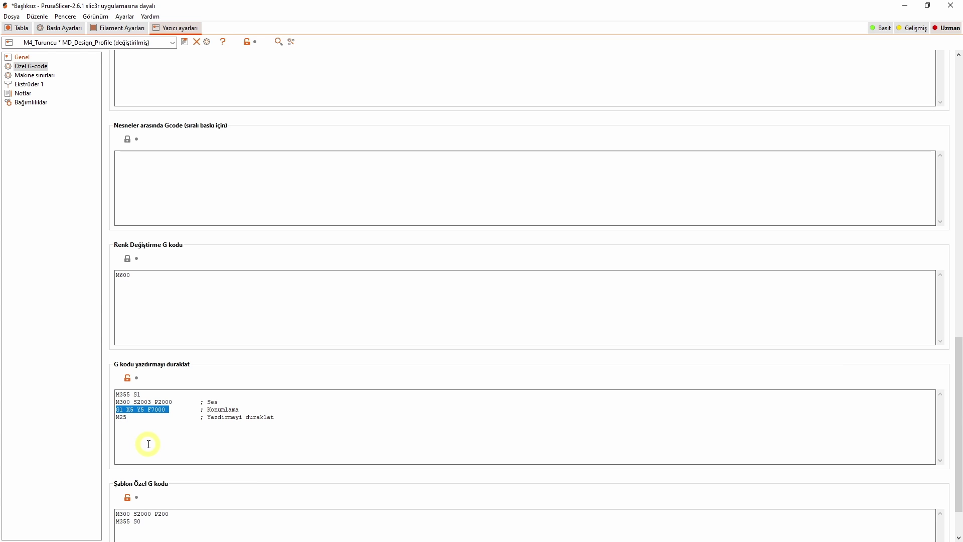
pyautogui.moveTo(131, 418); pyautogui.dragTo(114, 417)
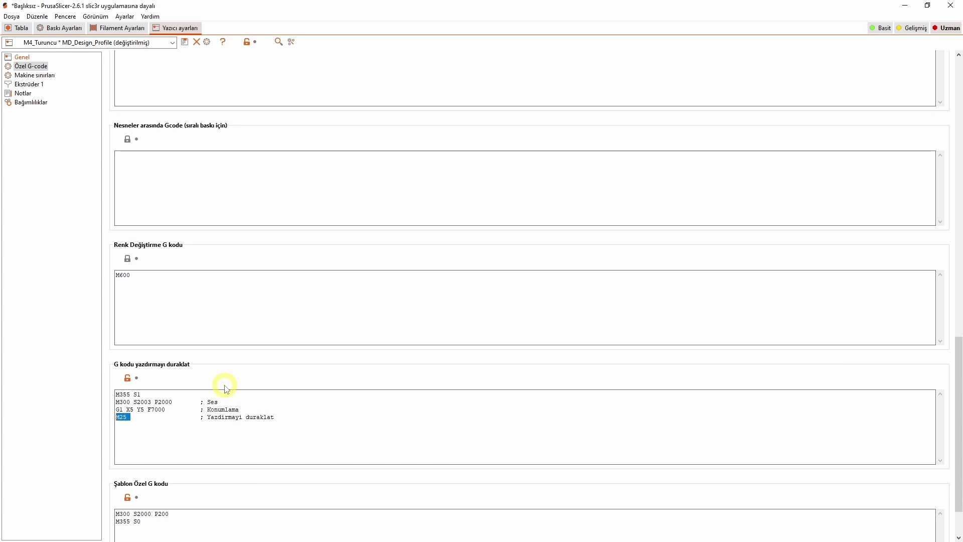
pyautogui.scroll(1, 938, 275)
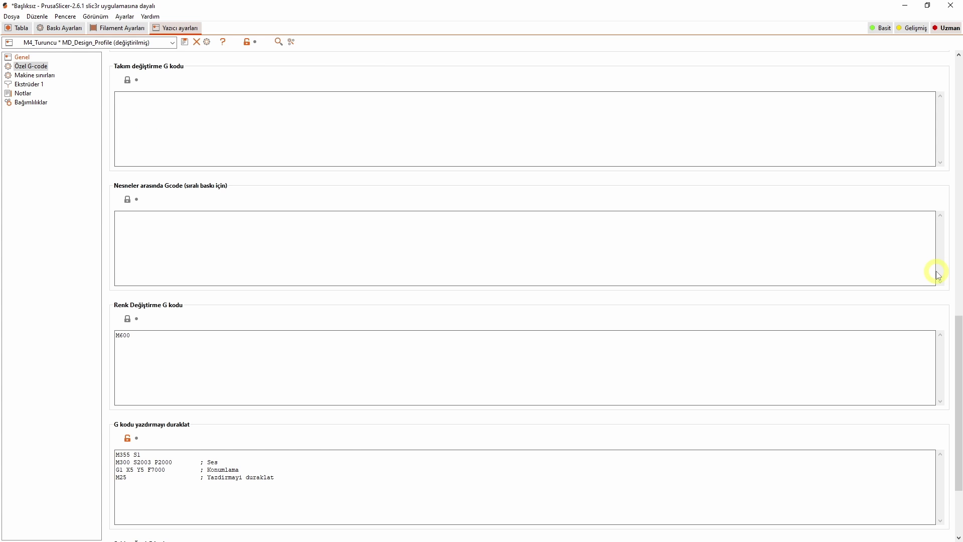
pyautogui.scroll(3, 946, 255)
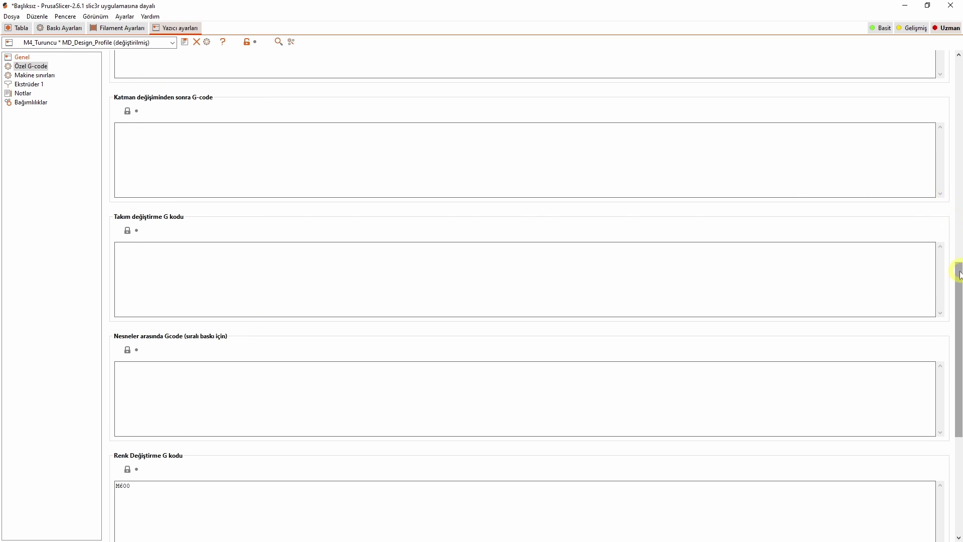
# In the sliced preview, add a print pause at the 48 mm layer with the printer message "renk".
pyautogui.moveTo(959, 274); pyautogui.dragTo(19, 39)
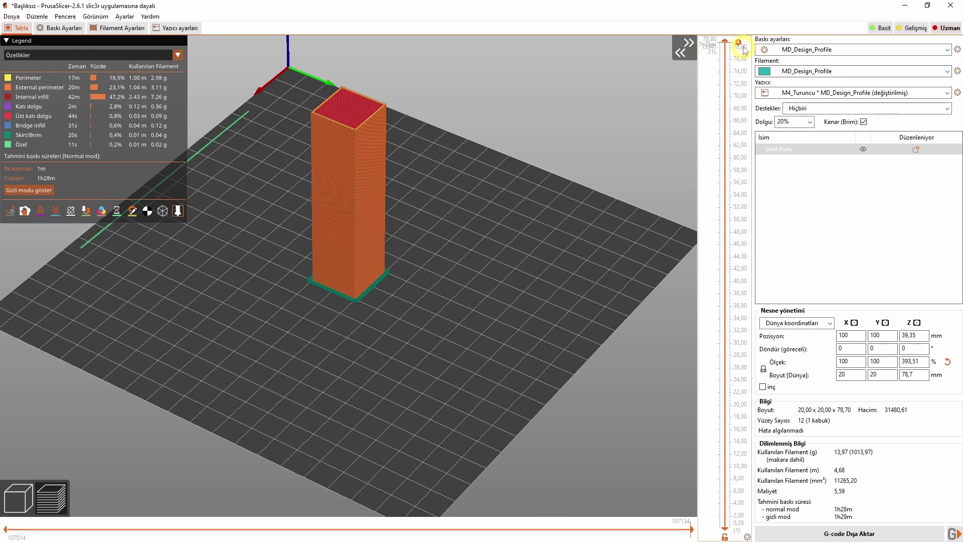
pyautogui.moveTo(725, 41); pyautogui.dragTo(725, 231)
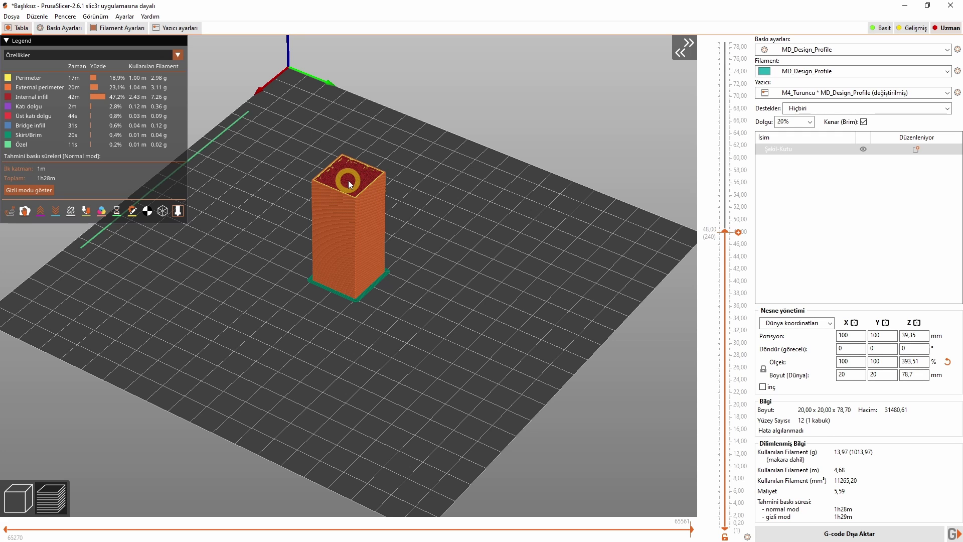
pyautogui.rightClick(738, 231)
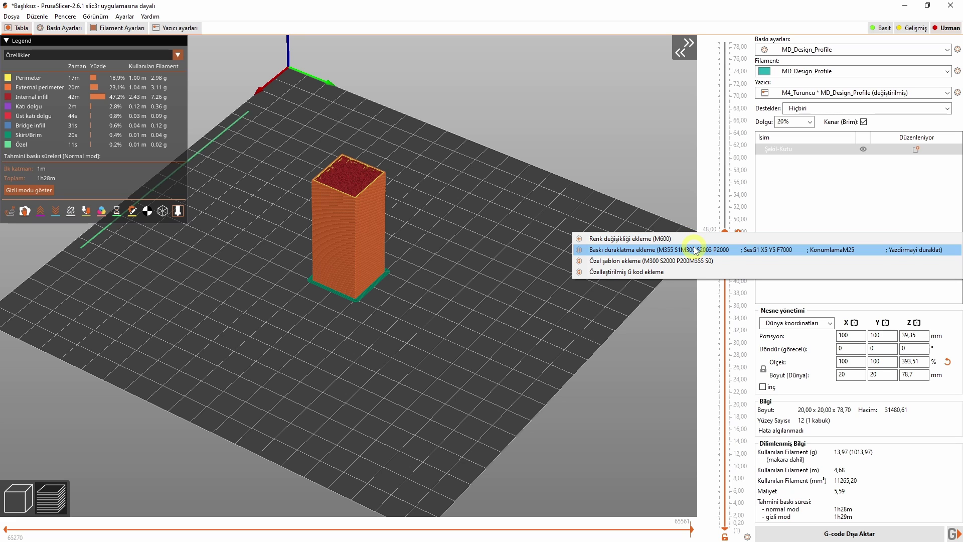
pyautogui.click(632, 251)
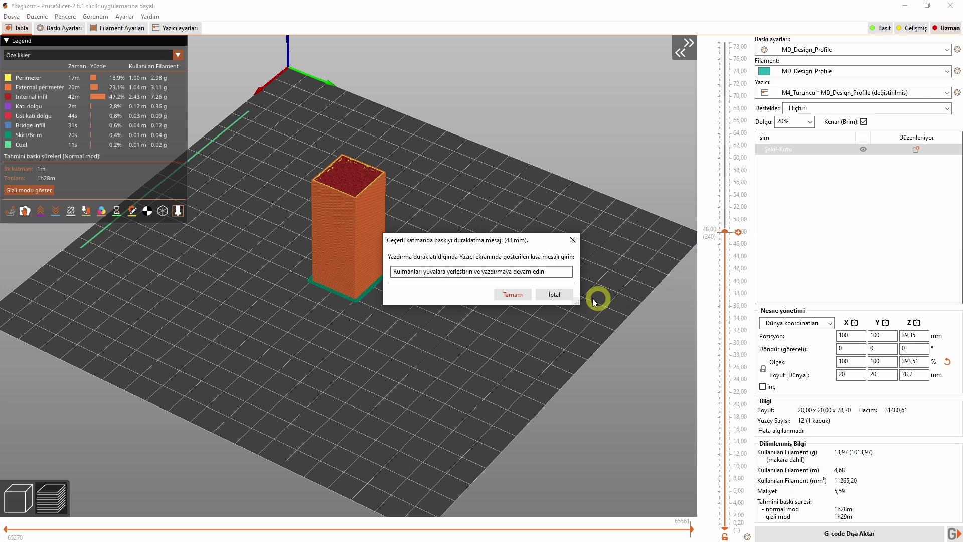
pyautogui.moveTo(547, 271); pyautogui.dragTo(391, 272)
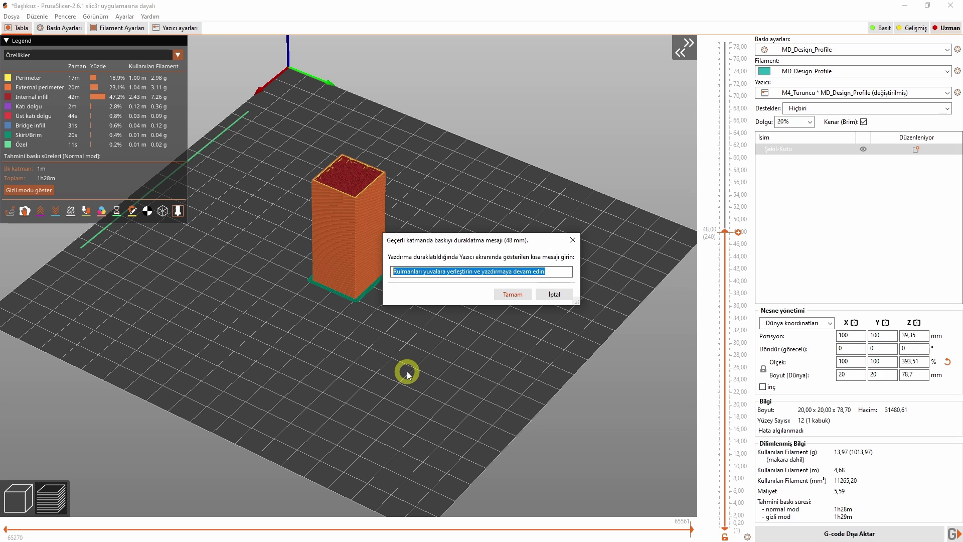
pyautogui.press('BackSpace')
pyautogui.write('renk')
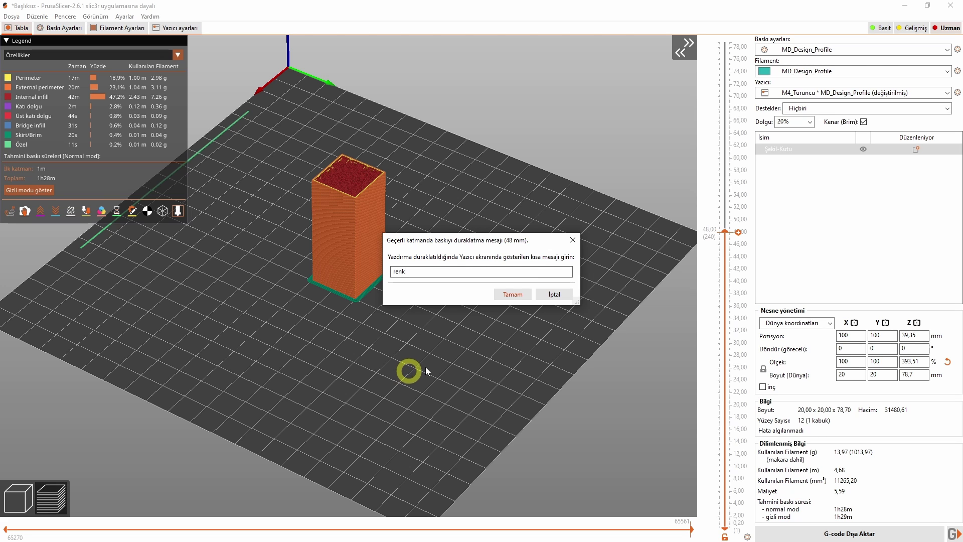
pyautogui.click(513, 294)
# Reslice the box and inspect the pause commands in the G-code at the start of the 48 mm layer.
pyautogui.click(867, 534)
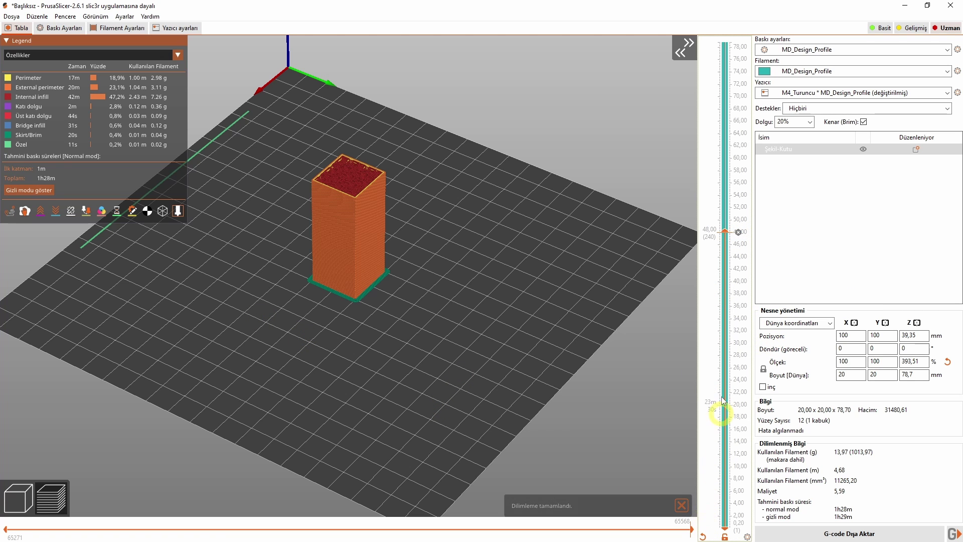
pyautogui.click(683, 530)
pyautogui.moveTo(681, 530); pyautogui.dragTo(7, 530)
pyautogui.click(215, 162)
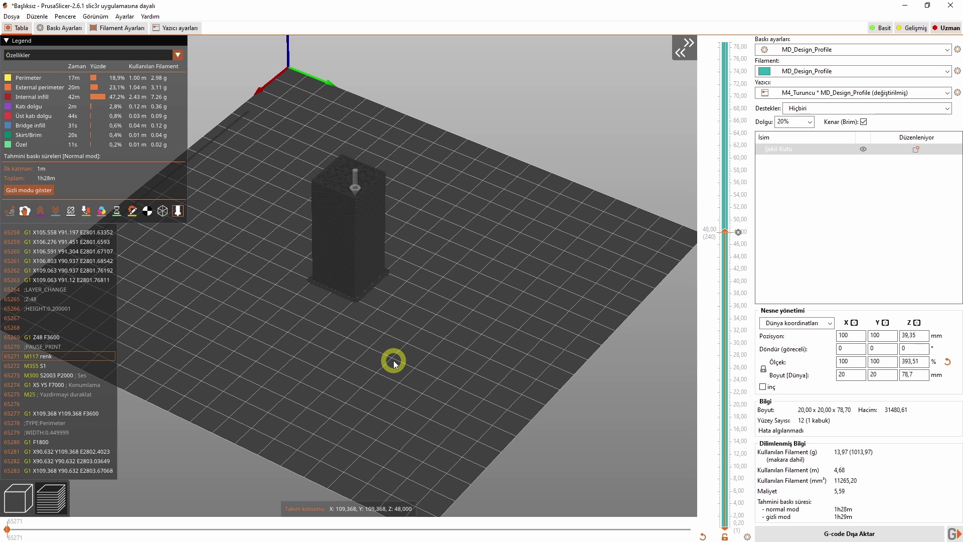
# Add the custom G-code M355 S1 at the 49.4 mm layer.
pyautogui.moveTo(726, 232); pyautogui.dragTo(726, 221)
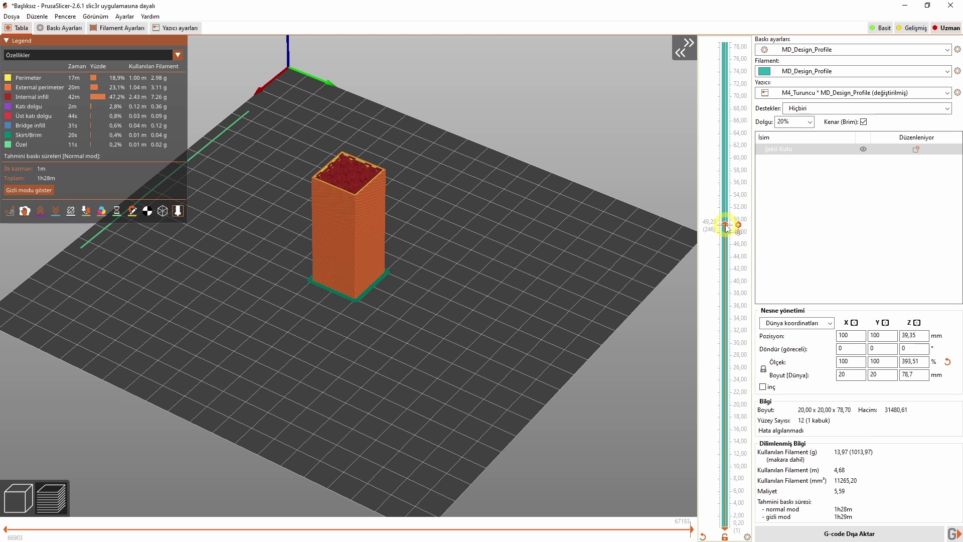
pyautogui.rightClick(740, 224)
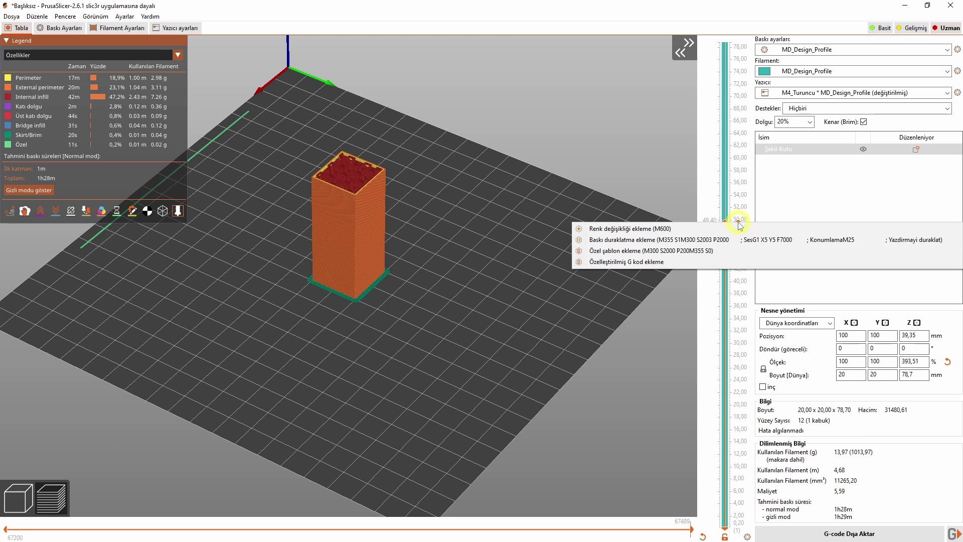
pyautogui.click(668, 265)
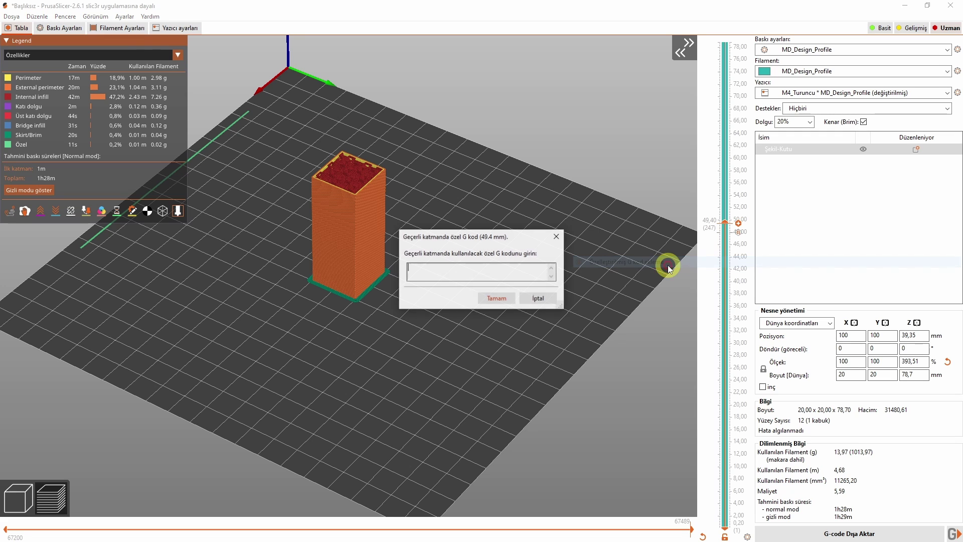
pyautogui.click(444, 271)
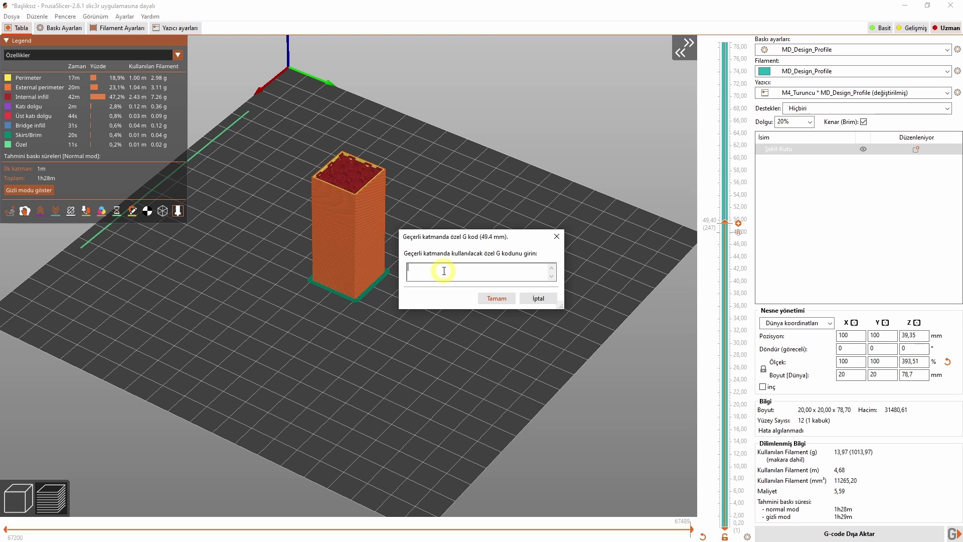
pyautogui.write('M355 S1')
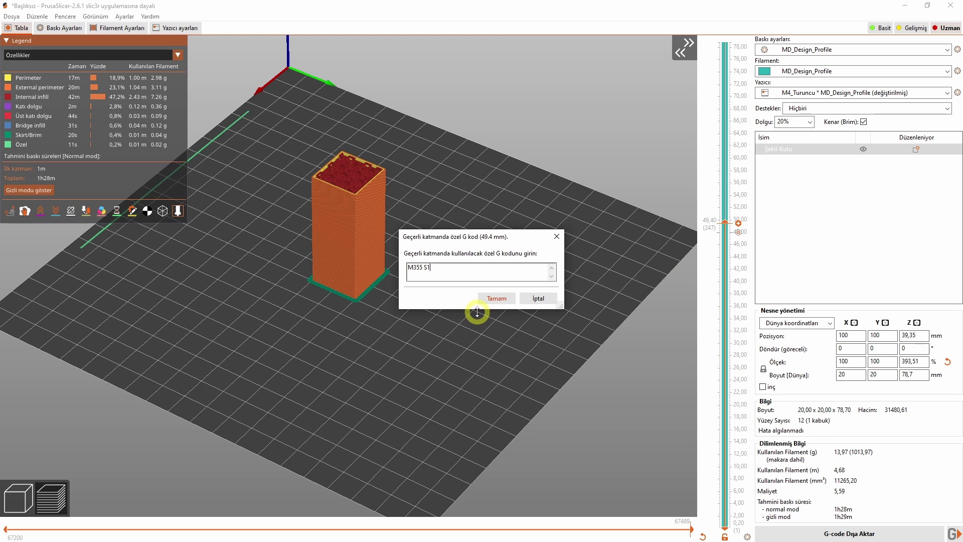
pyautogui.click(492, 298)
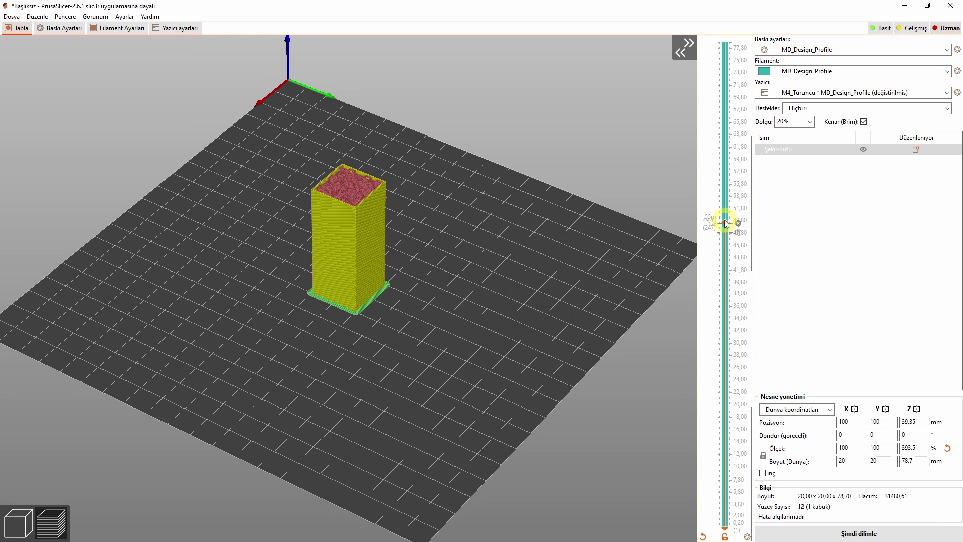
# Add custom G-code at the 52.4 mm layer with M355 S0 and M300 S50 P150 on separate lines.
pyautogui.moveTo(725, 222); pyautogui.dragTo(739, 204)
pyautogui.rightClick(739, 204)
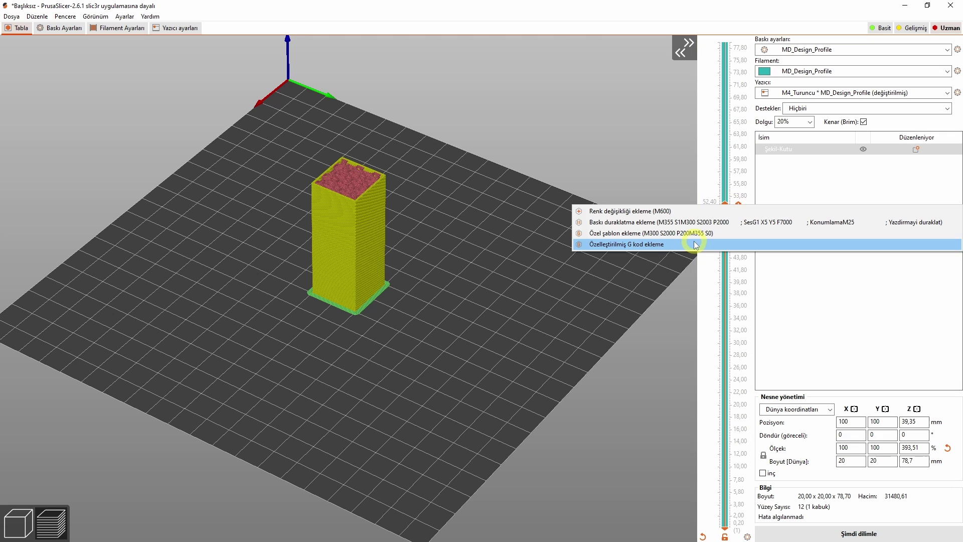
pyautogui.click(696, 245)
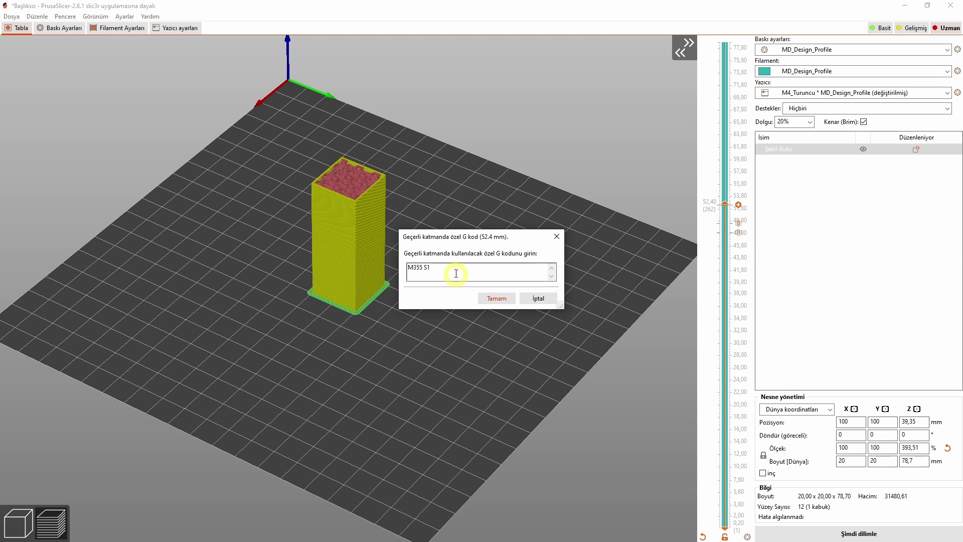
pyautogui.hotkey('ctrl', 'a')
pyautogui.write('M355 S0 M300 S50 P150')
pyautogui.moveTo(408, 267); pyautogui.dragTo(473, 266)
pyautogui.moveTo(458, 276); pyautogui.dragTo(407, 279)
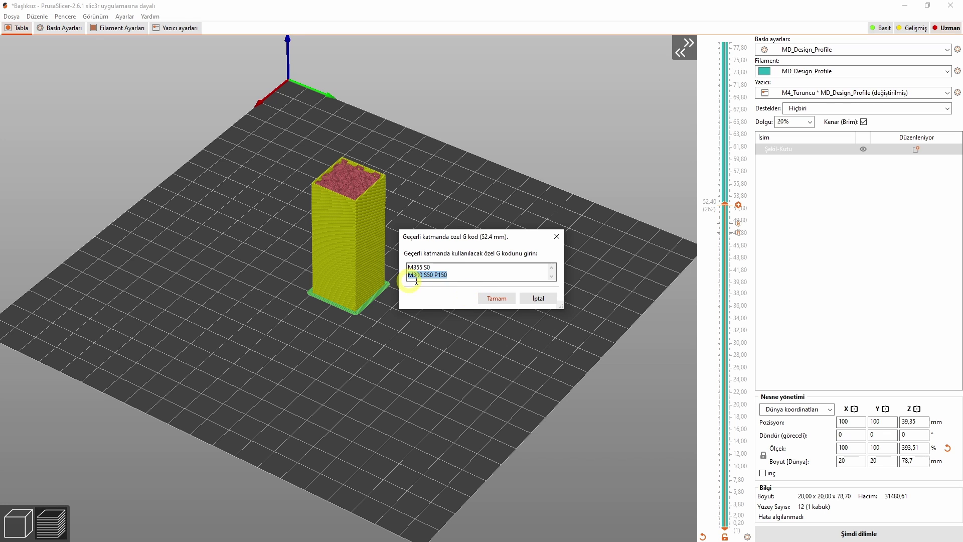
pyautogui.click(447, 275)
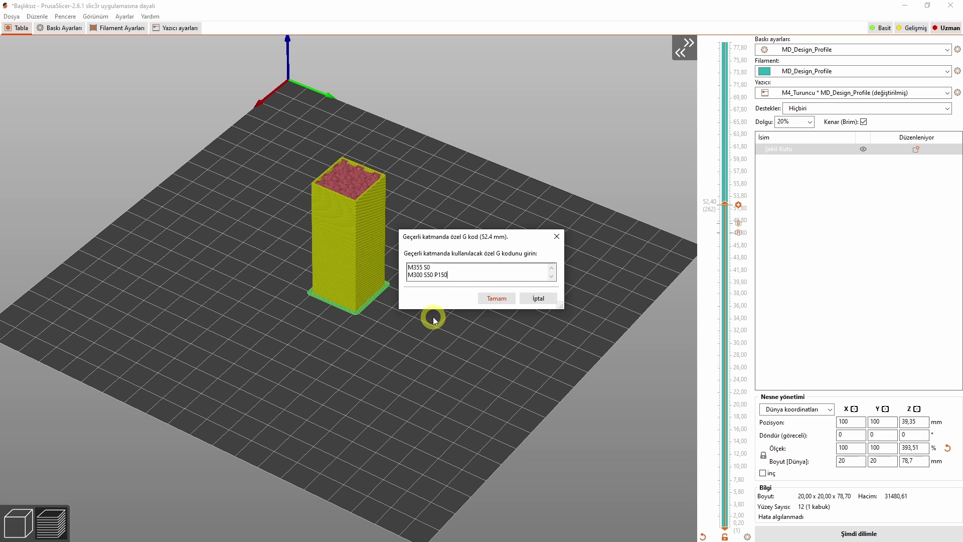
pyautogui.click(493, 299)
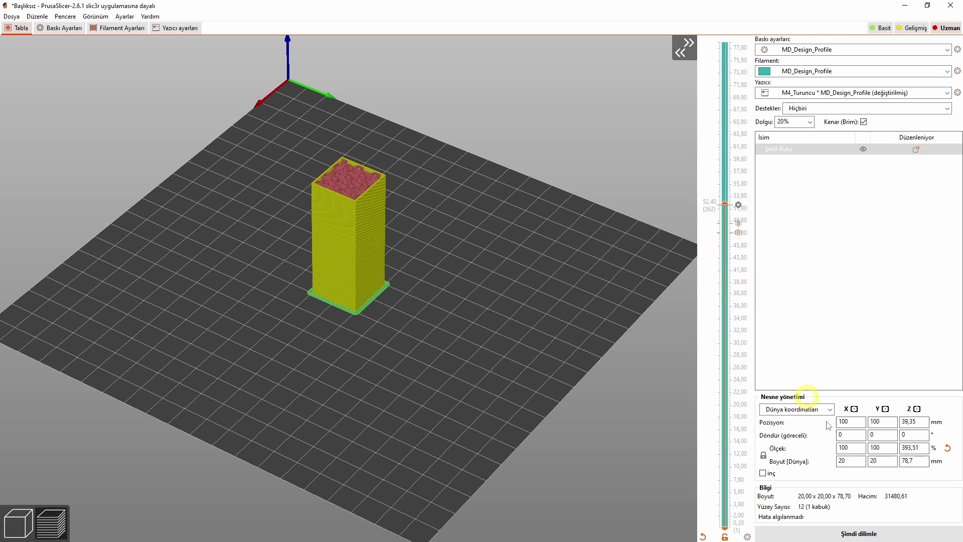
# Slice the box again and inspect the inserted custom commands at the start of the 52.4 mm layer's G-code.
pyautogui.click(859, 534)
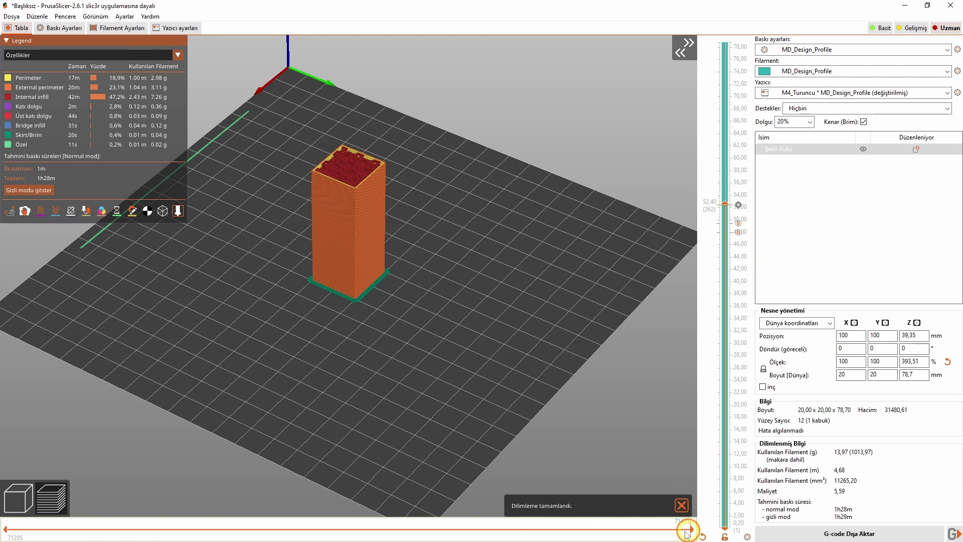
pyautogui.moveTo(692, 529); pyautogui.dragTo(7, 530)
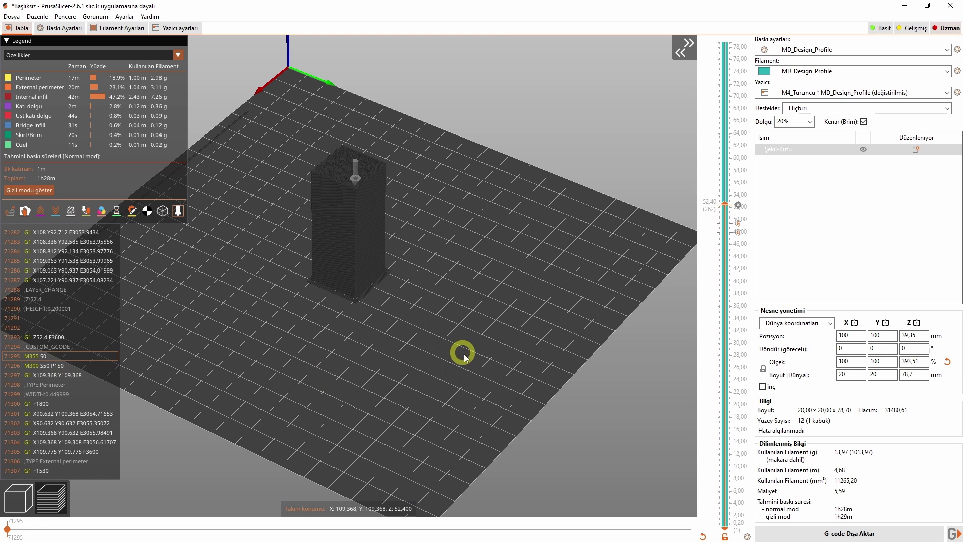
# Examine the printer's machine limits: maximum speeds, accelerations, jerk limits and minimum feed rates.
pyautogui.click(178, 28)
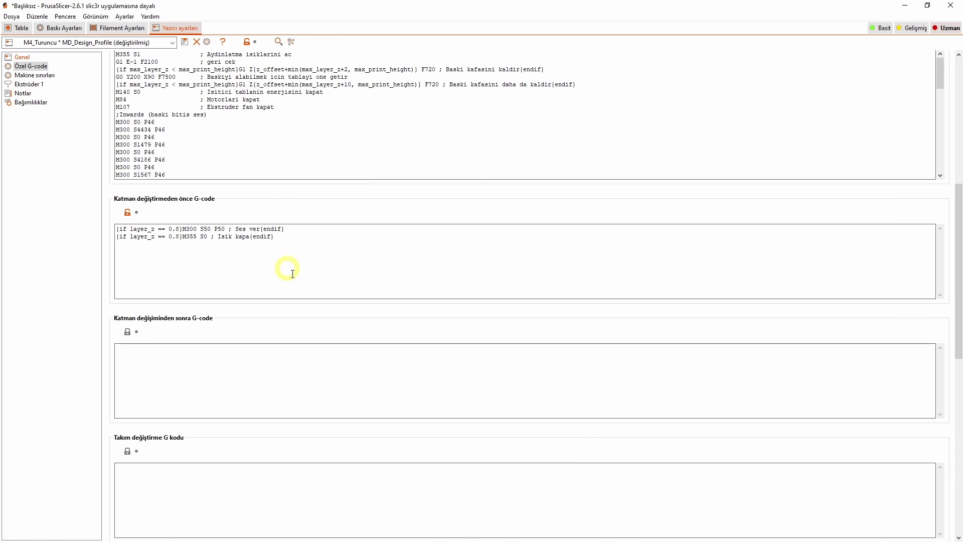
pyautogui.click(35, 76)
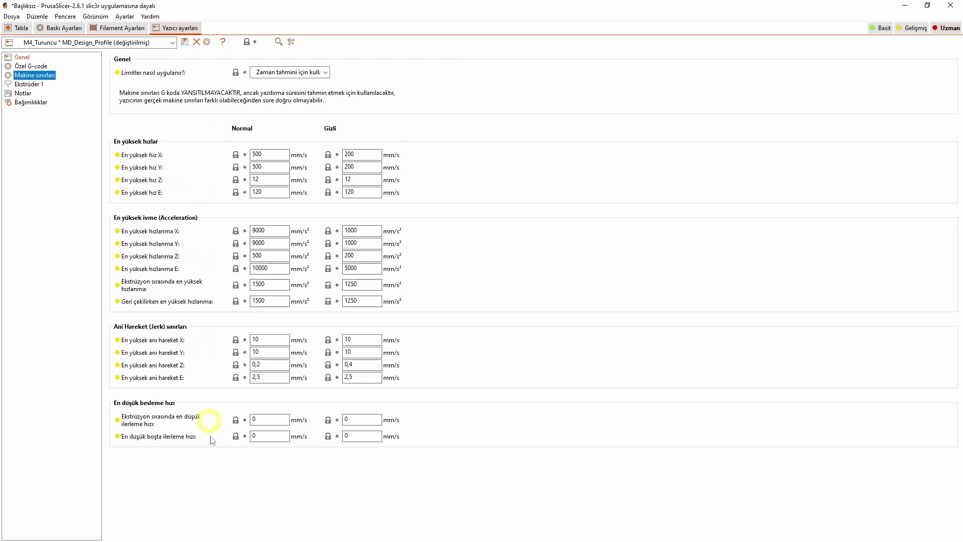
pyautogui.moveTo(236, 440)
pyautogui.click(268, 156)
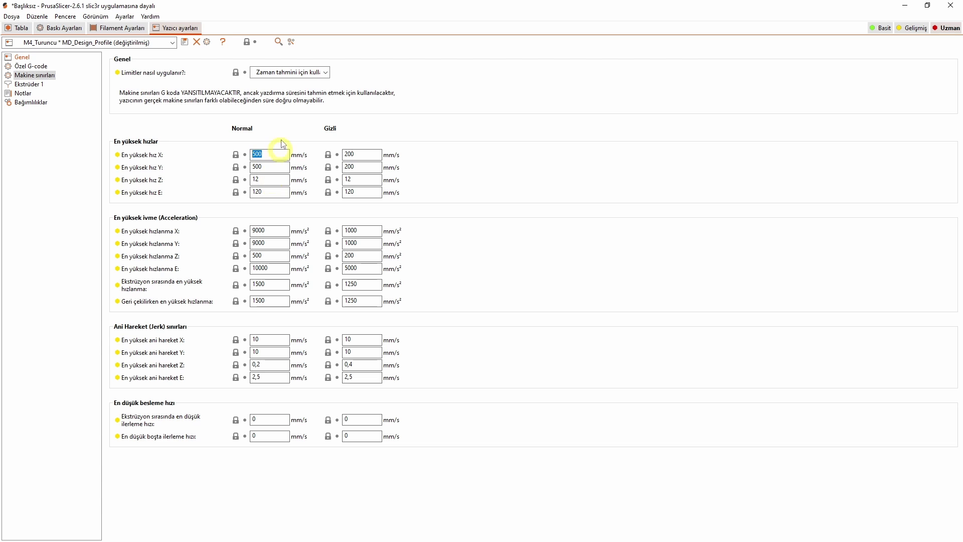
# Switch how the machine limits are applied to "G koda aktar" and return the option to "Zaman tahmini için kullan".
pyautogui.click(278, 73)
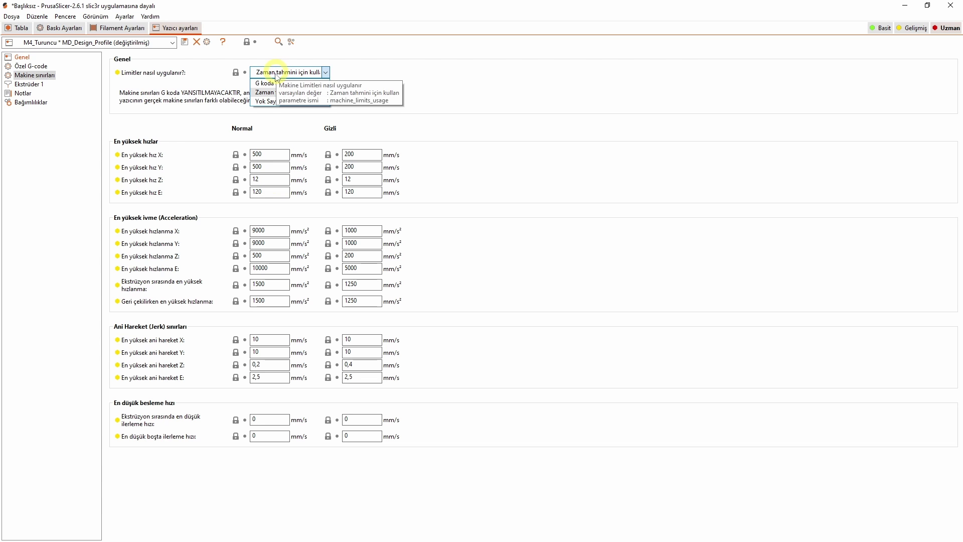
pyautogui.click(283, 84)
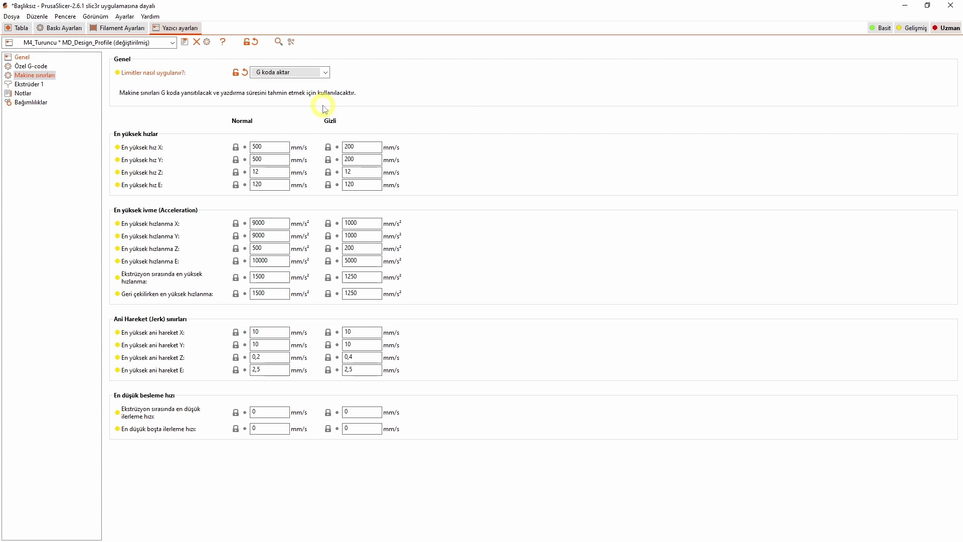
pyautogui.click(301, 73)
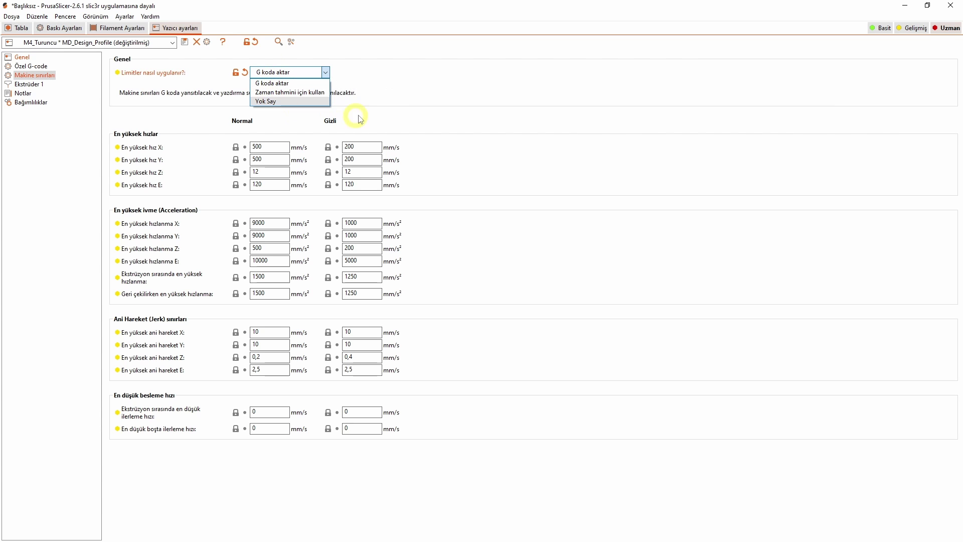
pyautogui.click(291, 91)
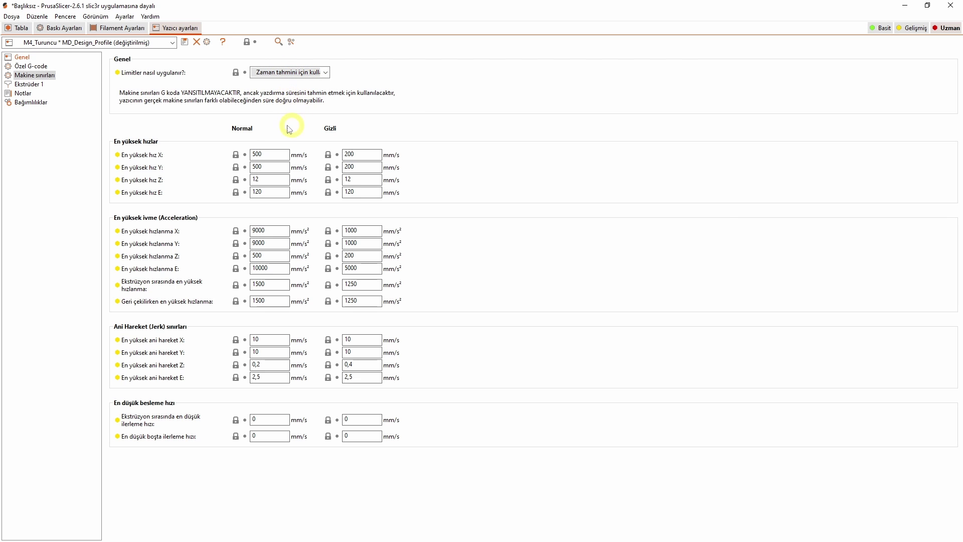
# Slice the box again and check the estimated print times for the normal and stealth modes.
pyautogui.click(18, 28)
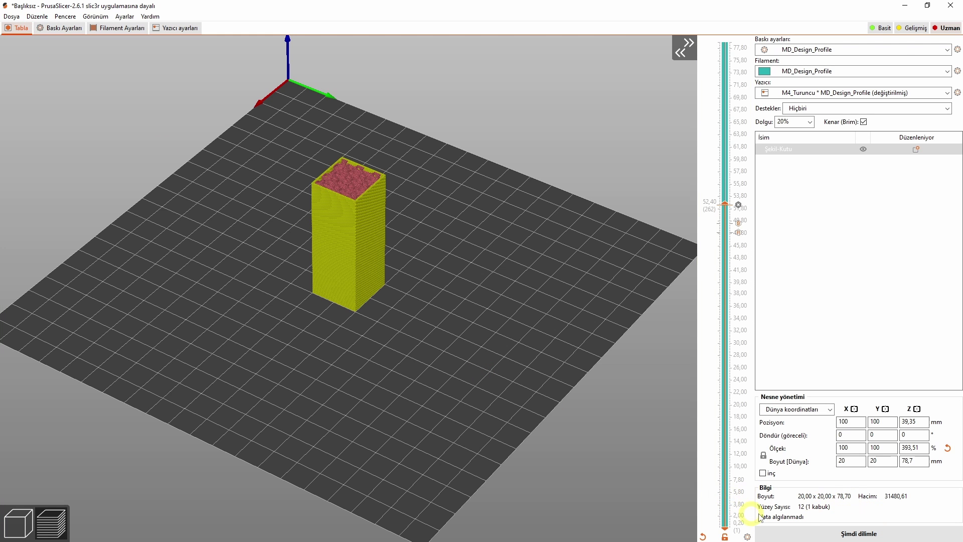
pyautogui.click(830, 535)
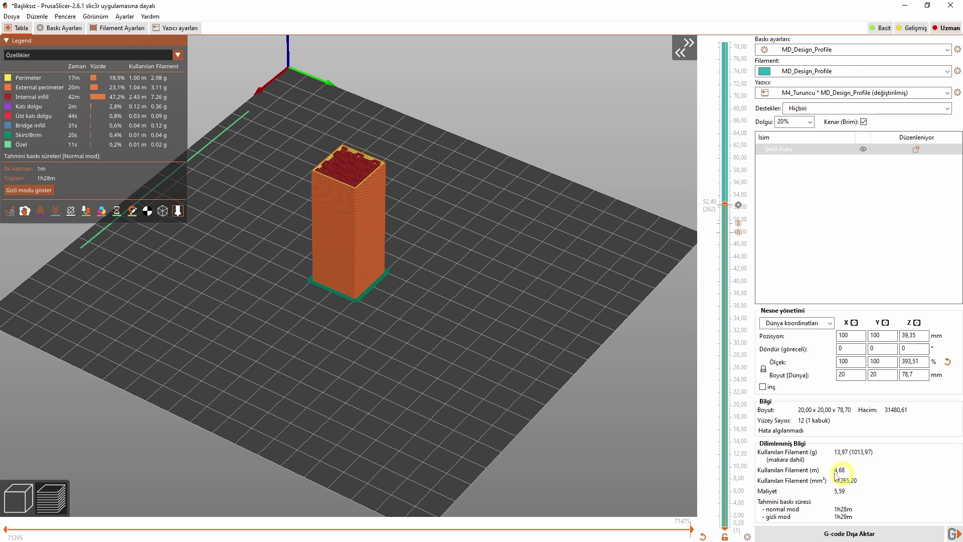
# Examine the Ekstrüder 1 nozzle and preview colour settings, and compare them with the colour option in the filament settings.
pyautogui.click(171, 29)
pyautogui.click(29, 84)
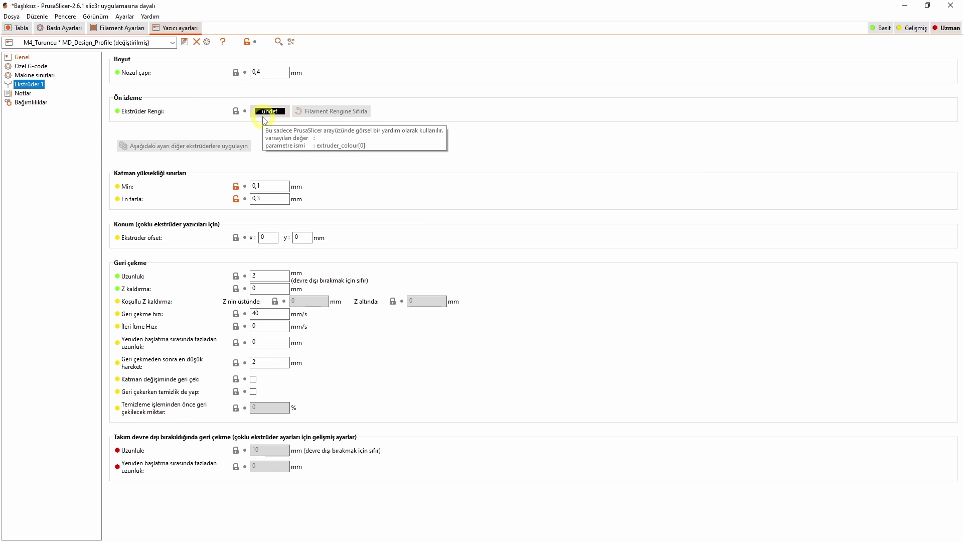
pyautogui.click(120, 28)
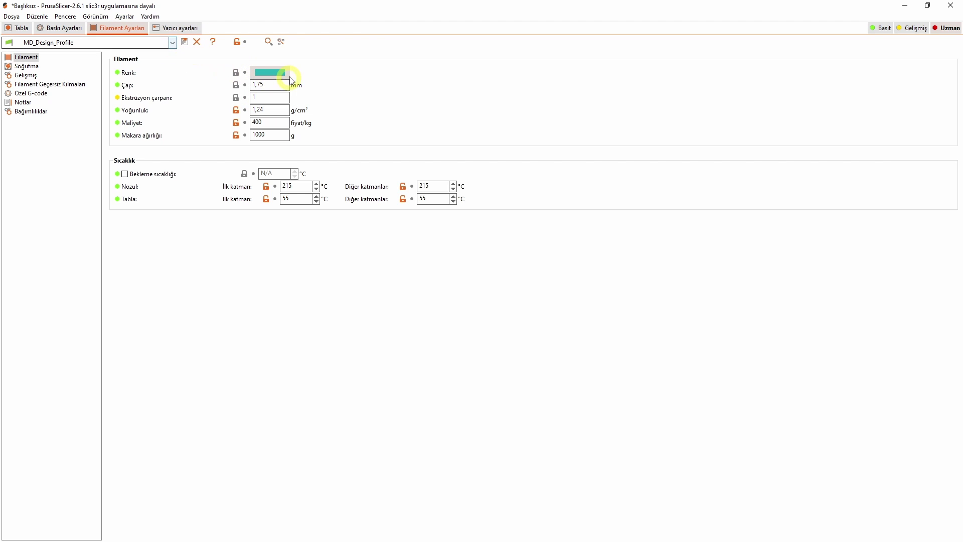
pyautogui.click(184, 29)
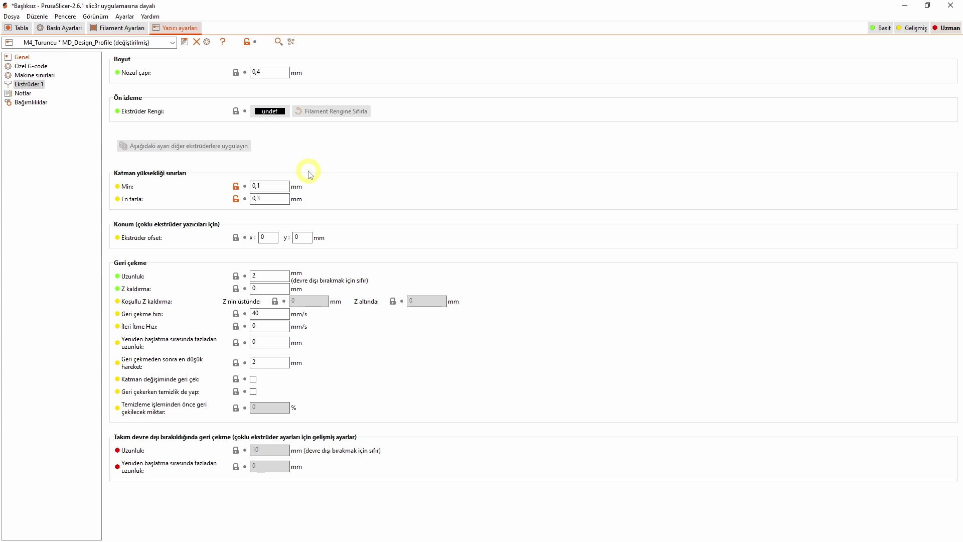
# Try a minimum layer height of 0,08 mm for Ekstrüder 1, and return it to 0,1 mm.
pyautogui.click(278, 188)
pyautogui.press('BackSpace')
pyautogui.write('08')
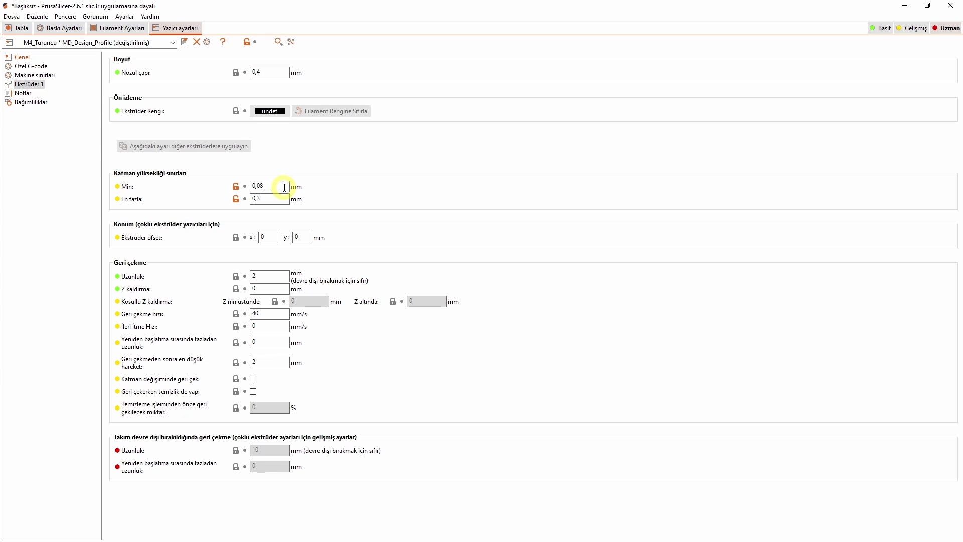
pyautogui.press('BackSpace')
pyautogui.press('BackSpace')
pyautogui.write('1')
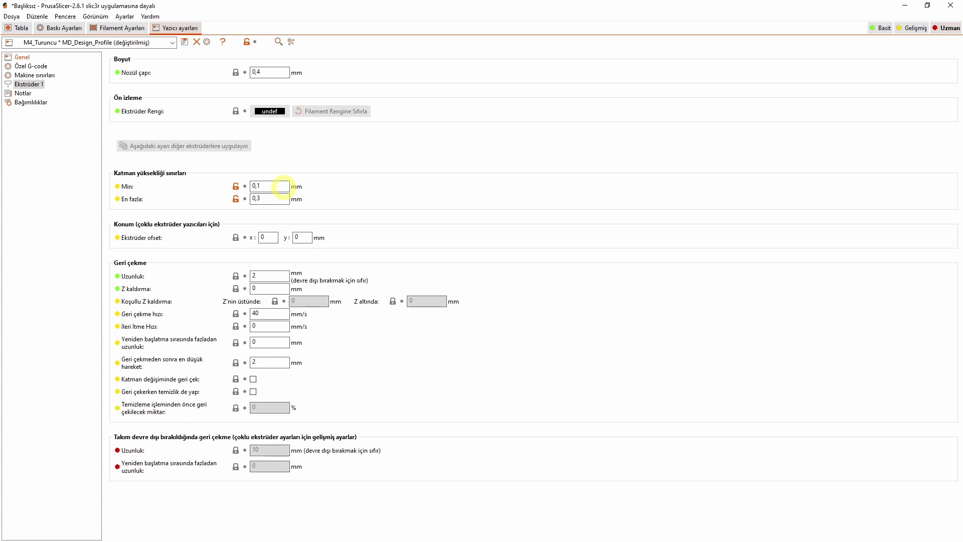